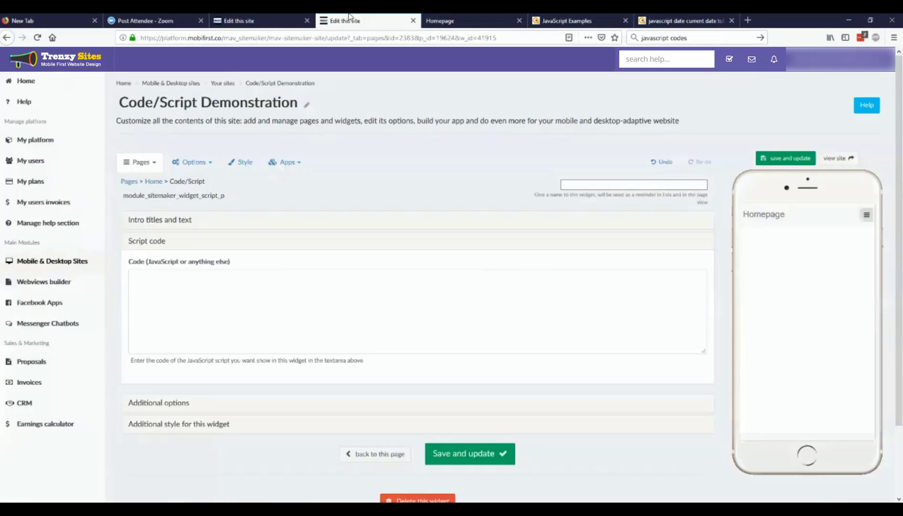
# - Paste the copied long-format current date script into the Code/Script widget, save it, and highlight the date in the phone preview
pyautogui.click(221, 304)
pyautogui.hotkey('ctrl', 'v')
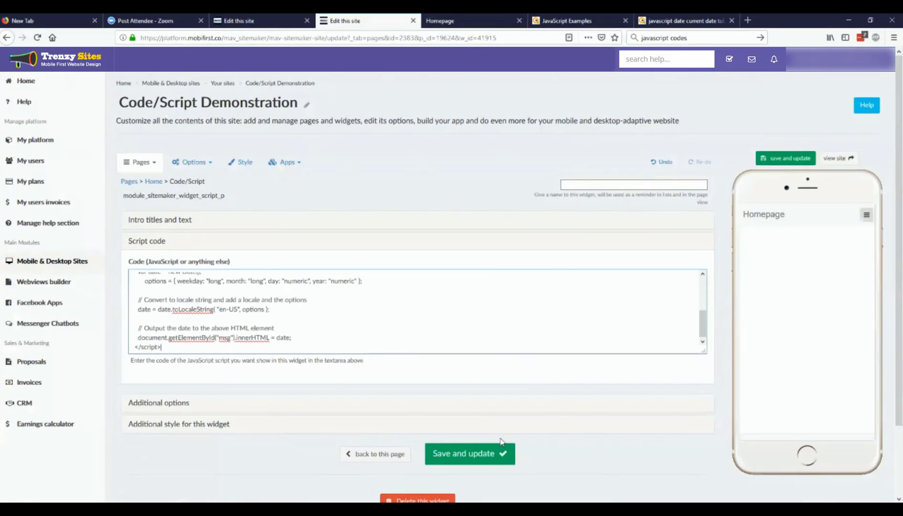
pyautogui.click(496, 460)
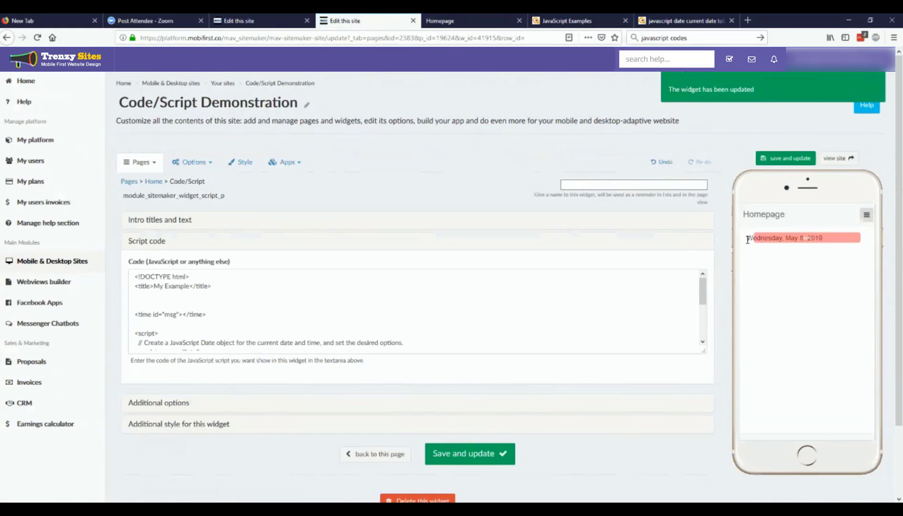
pyautogui.moveTo(748, 239); pyautogui.dragTo(827, 250)
pyautogui.click(838, 288)
# - Review the date script in the widget's code box from the opening HTML lines to the closing script tag
pyautogui.scroll(-3, 482, 303)
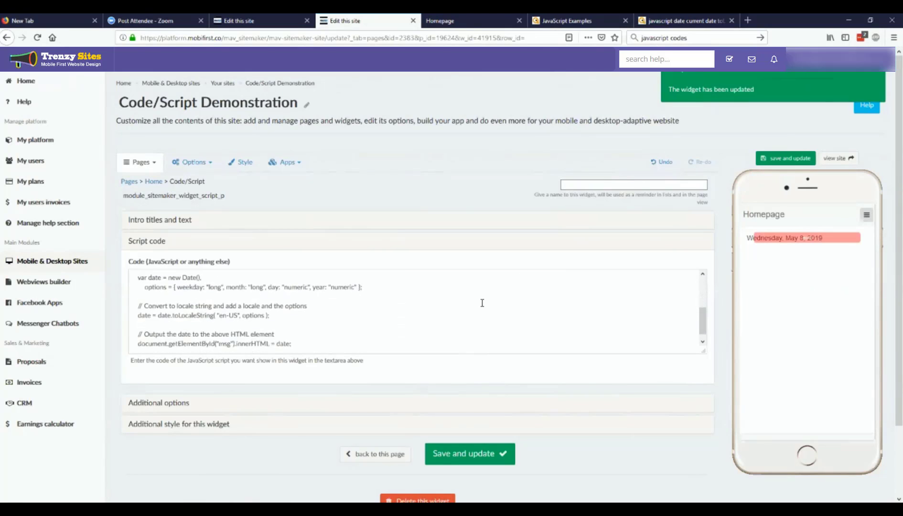
pyautogui.scroll(3, 482, 303)
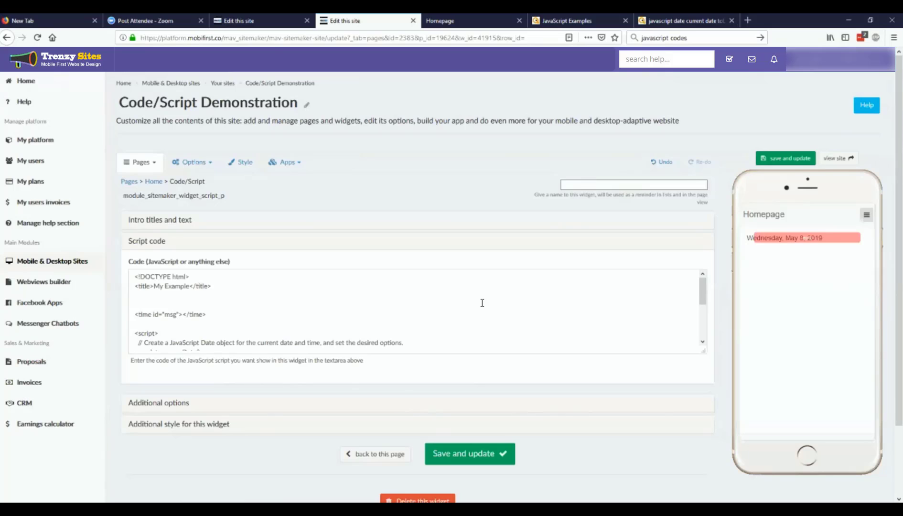
pyautogui.scroll(-2, 482, 303)
pyautogui.scroll(-2, 482, 303)
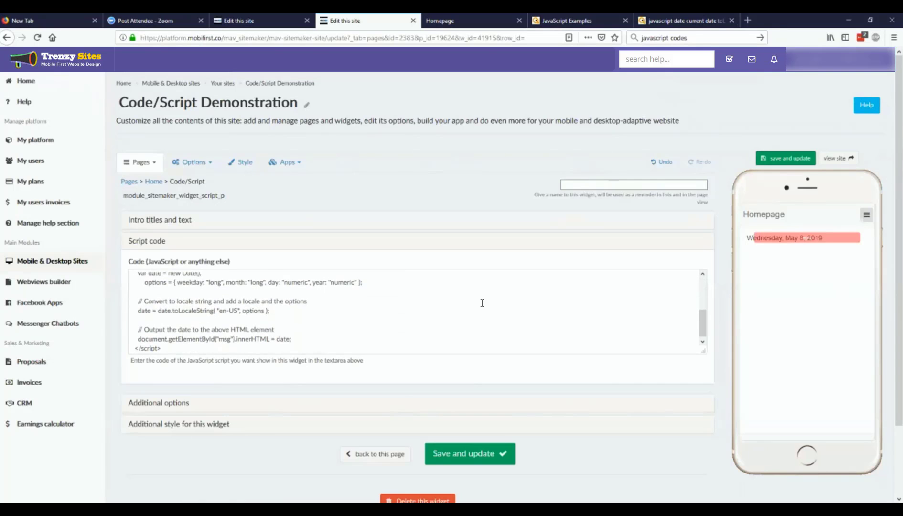
pyautogui.scroll(2, 482, 302)
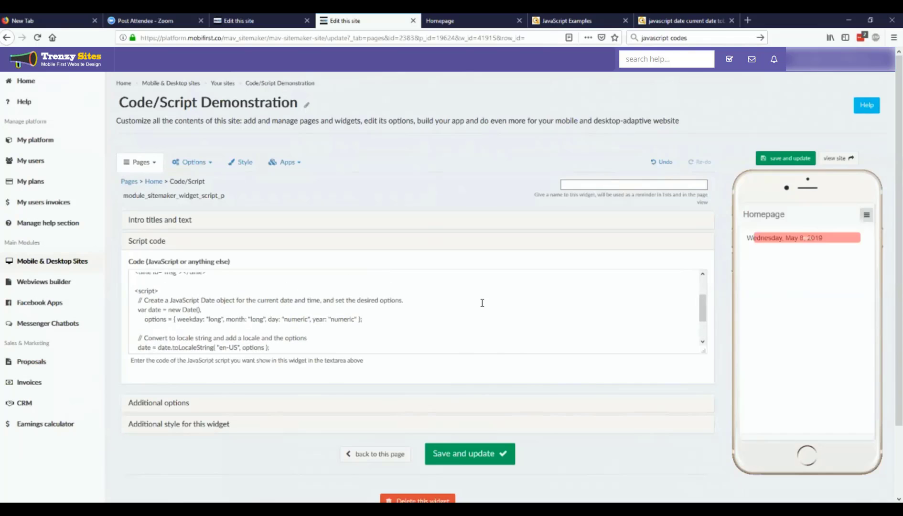
pyautogui.scroll(-2, 482, 303)
pyautogui.scroll(5, 482, 302)
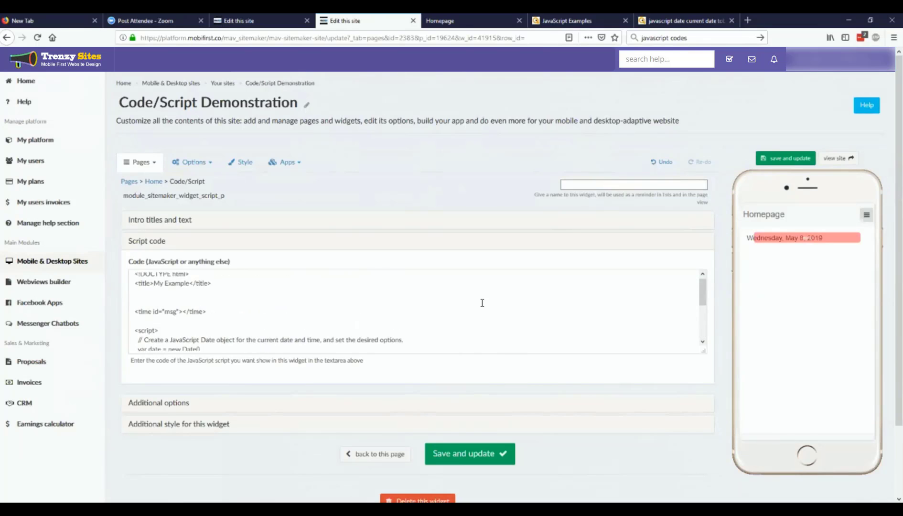
pyautogui.scroll(-4, 483, 303)
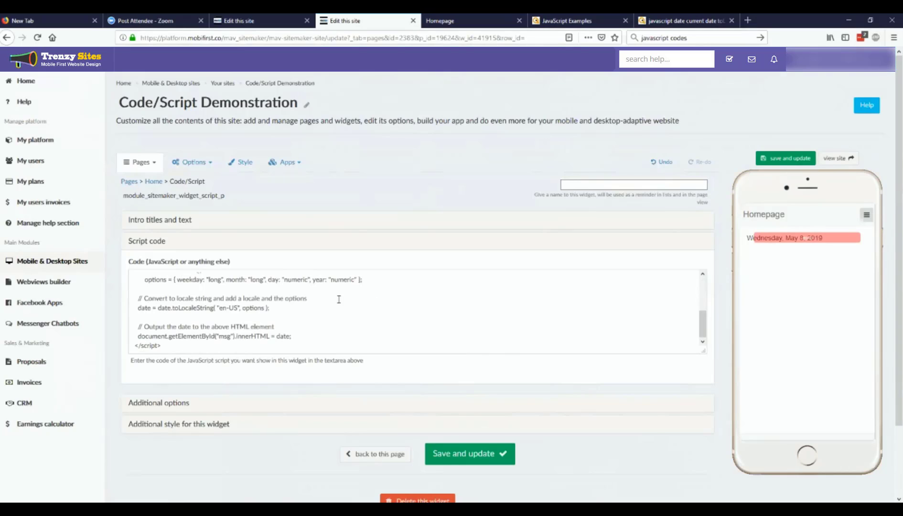
# - Change the month option in the date script to "numeric" by copying the day option's value, and save the widget
pyautogui.scroll(2, 151, 288)
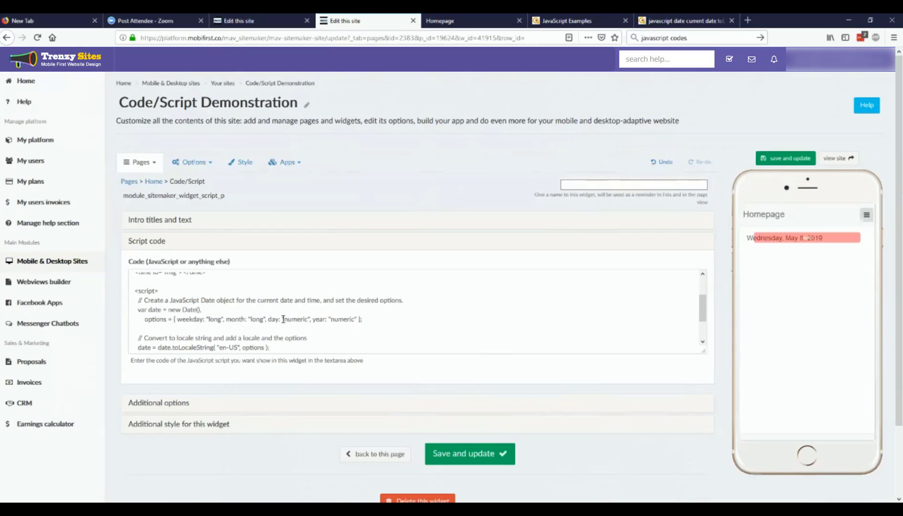
pyautogui.moveTo(283, 320); pyautogui.dragTo(311, 318)
pyautogui.hotkey('ctrl', 'c')
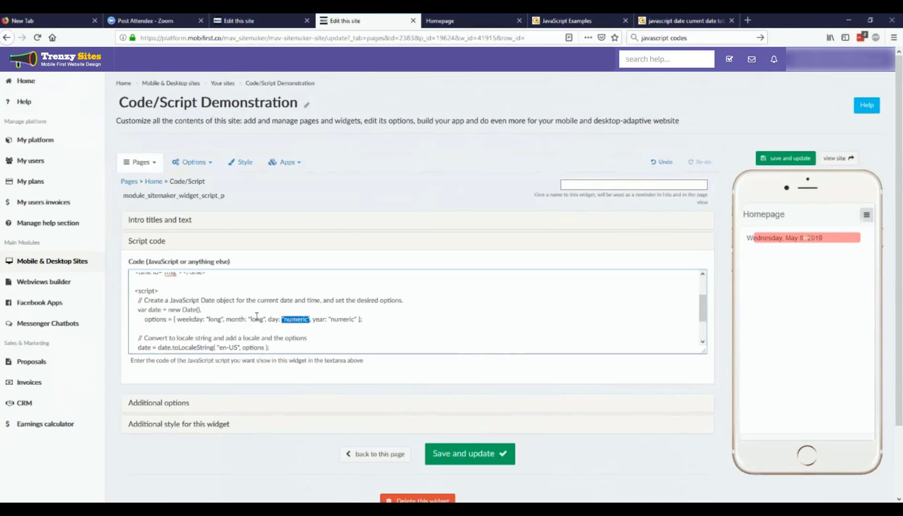
pyautogui.moveTo(248, 320); pyautogui.dragTo(264, 317)
pyautogui.hotkey('ctrl', 'v')
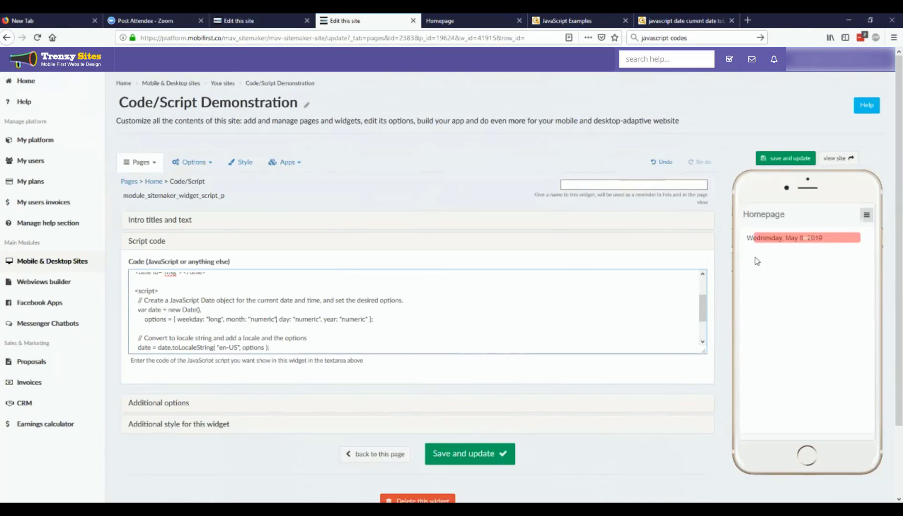
pyautogui.click(478, 452)
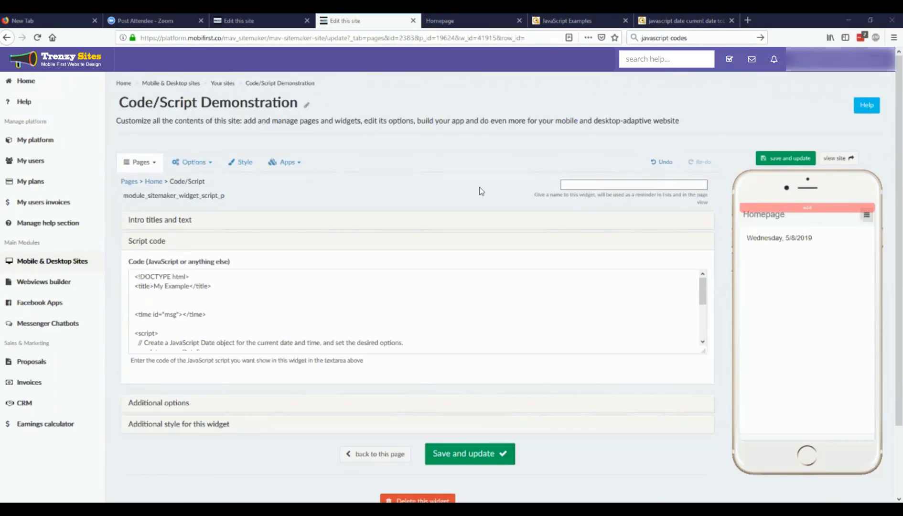
# - Open the "Refresh Page - onClick" sample from Quackit's JavaScript Examples and copy its entire code
pyautogui.click(675, 19)
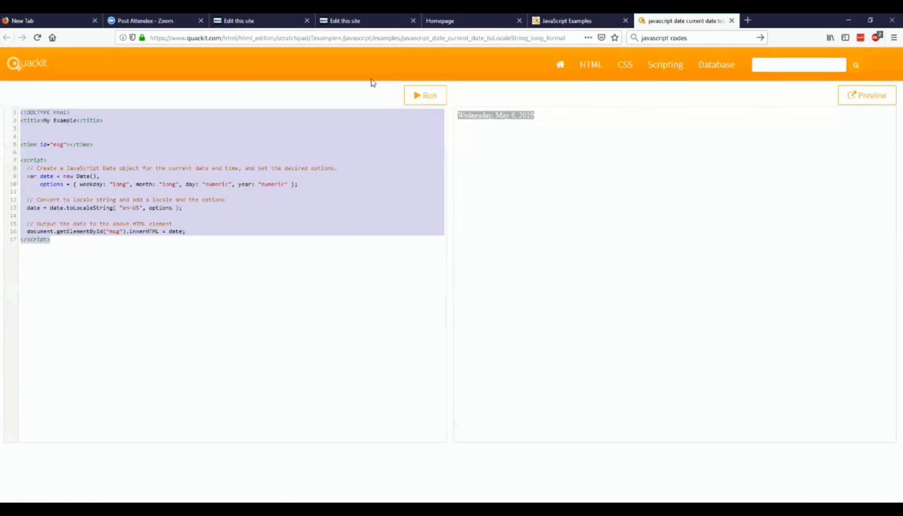
pyautogui.click(593, 18)
pyautogui.scroll(2, 381, 230)
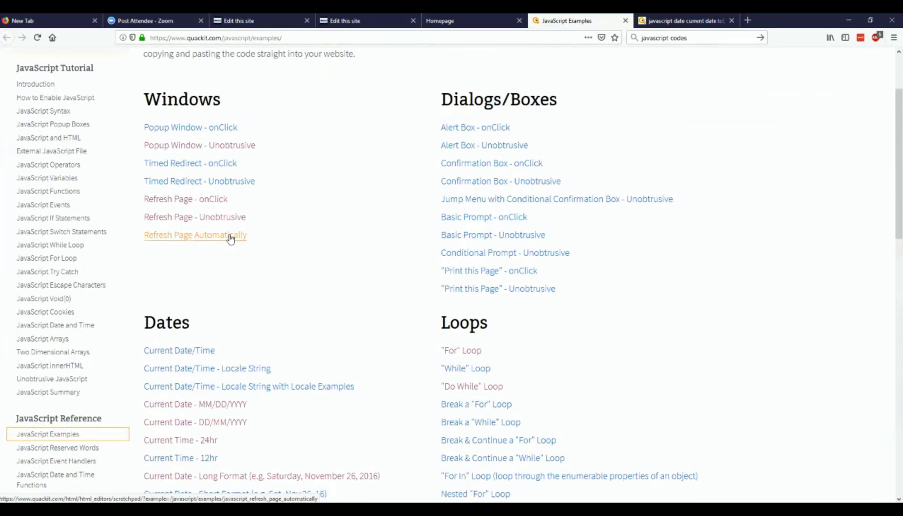
pyautogui.click(200, 206)
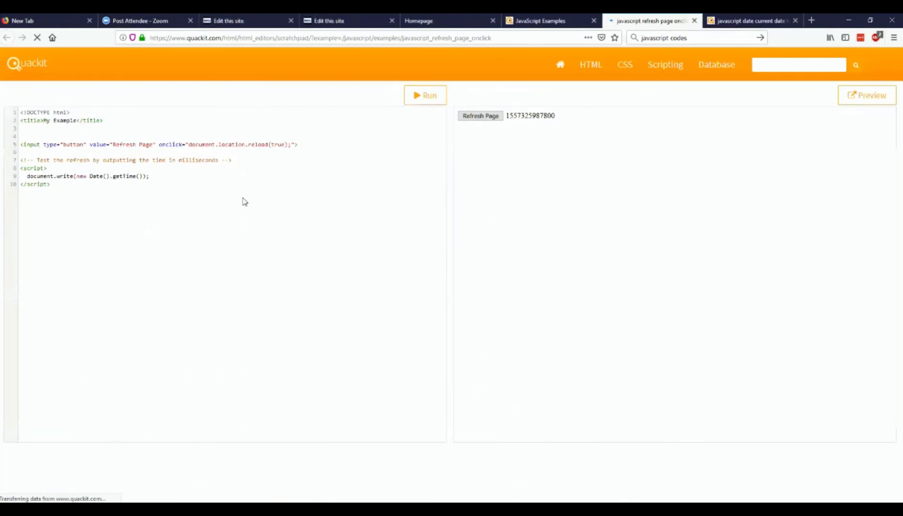
pyautogui.moveTo(244, 202); pyautogui.dragTo(2, 109)
pyautogui.hotkey('ctrl', 'c')
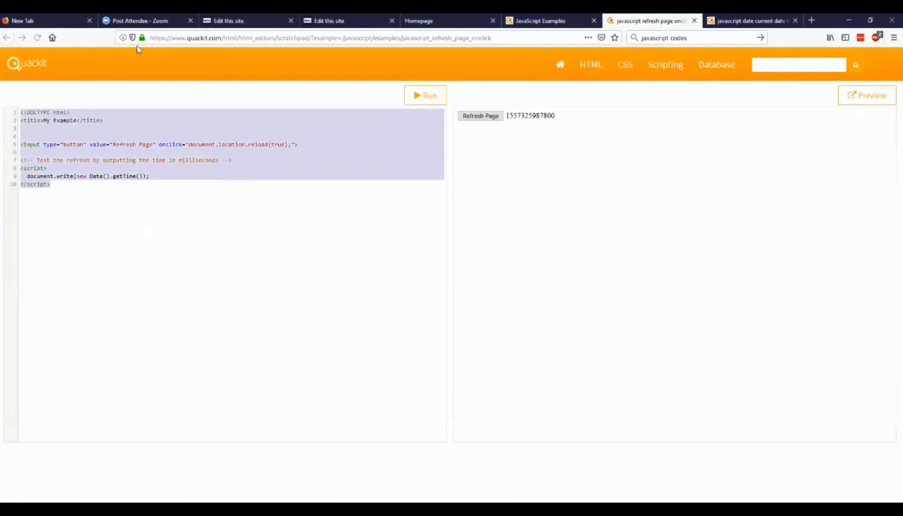
# - Return to the Code/Script widget, paste the copied refresh page code on a new line below the date script, and save the widget
pyautogui.click(541, 21)
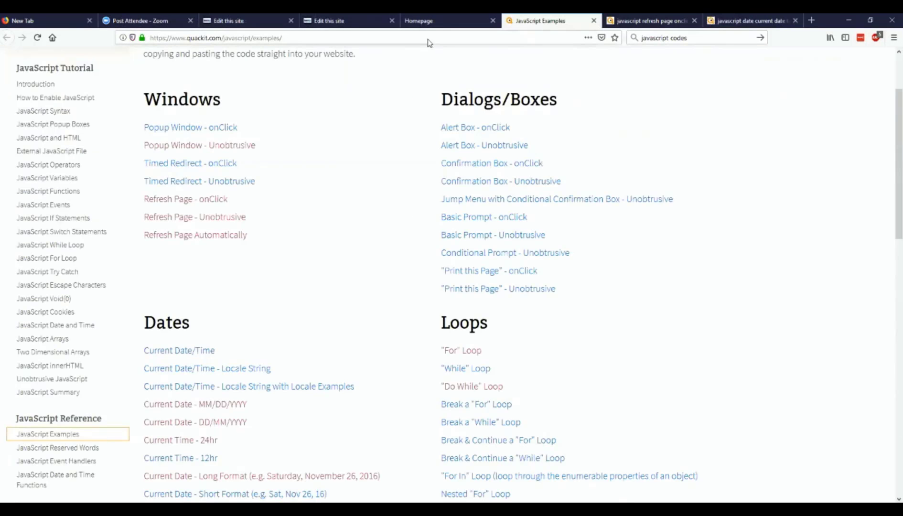
pyautogui.click(329, 20)
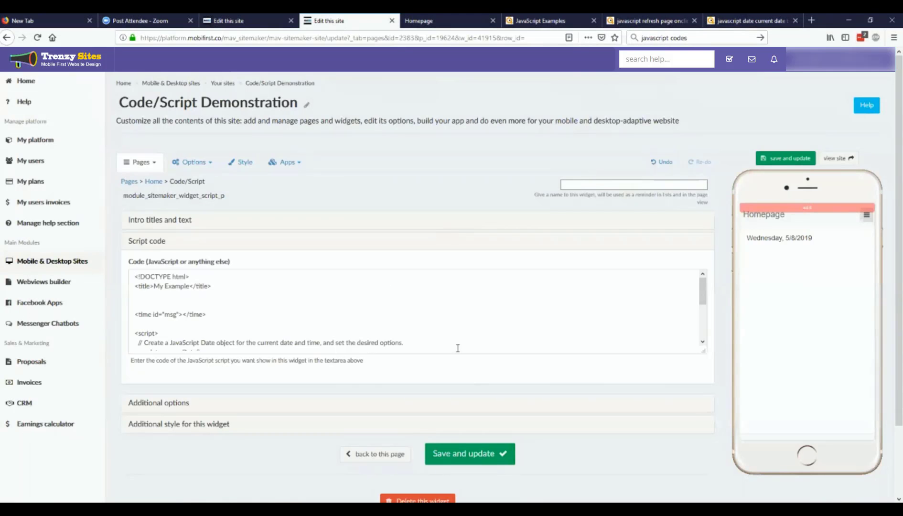
pyautogui.scroll(-6, 455, 350)
pyautogui.click(175, 271)
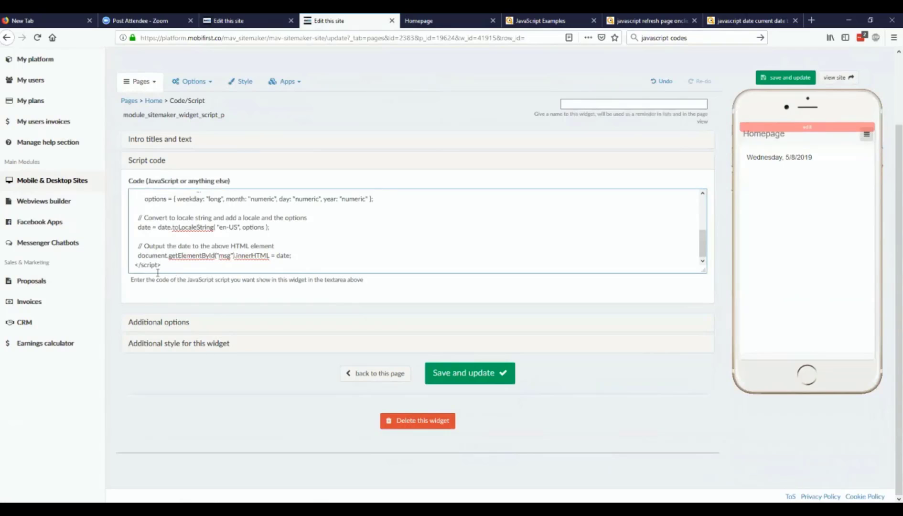
pyautogui.press('Return')
pyautogui.press('Return')
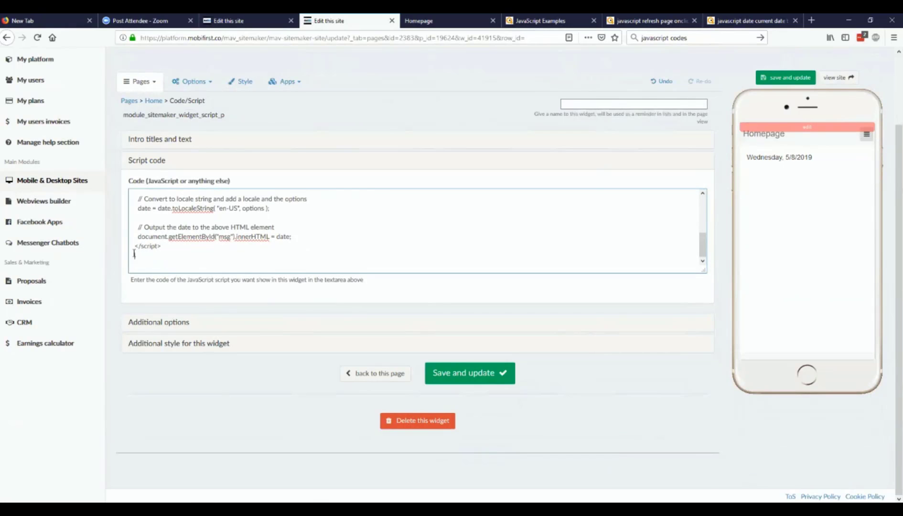
pyautogui.moveTo(130, 254); pyautogui.dragTo(134, 244)
pyautogui.click(147, 260)
pyautogui.hotkey('ctrl', 'v')
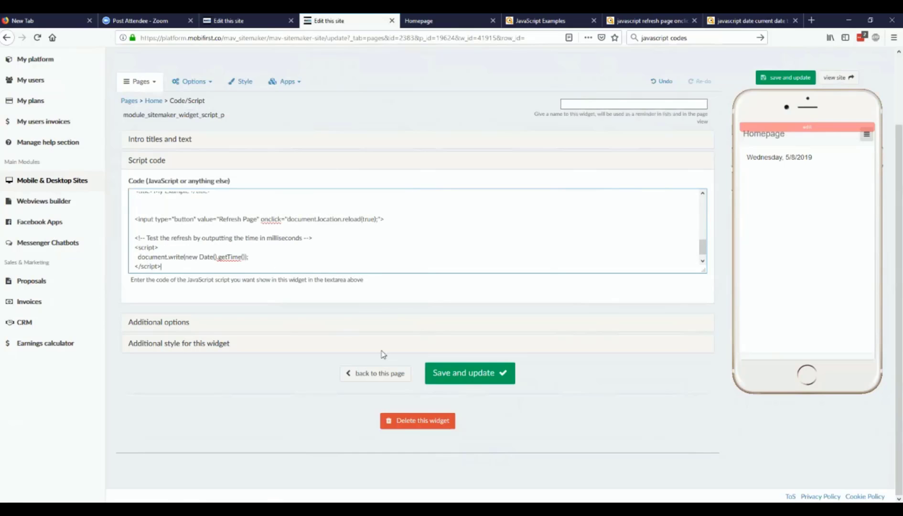
pyautogui.click(496, 377)
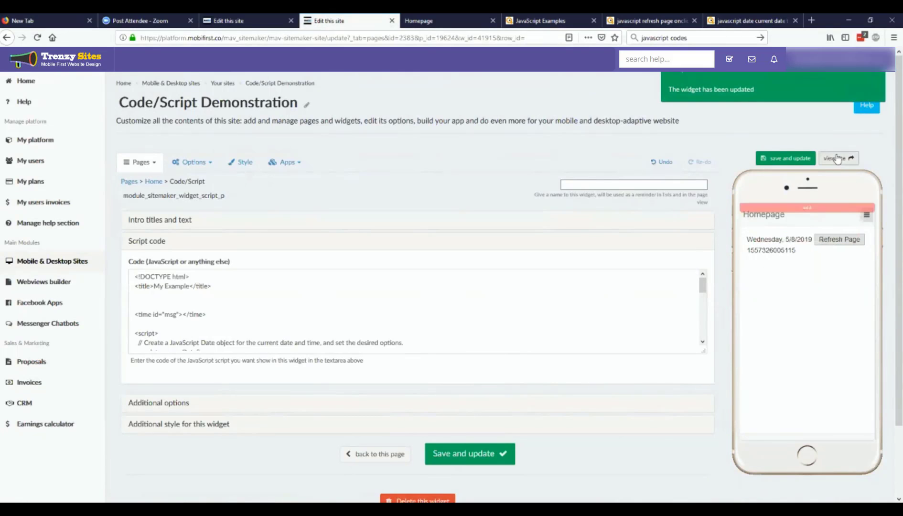
# - Test the Refresh Page button in the phone preview several times
pyautogui.click(861, 245)
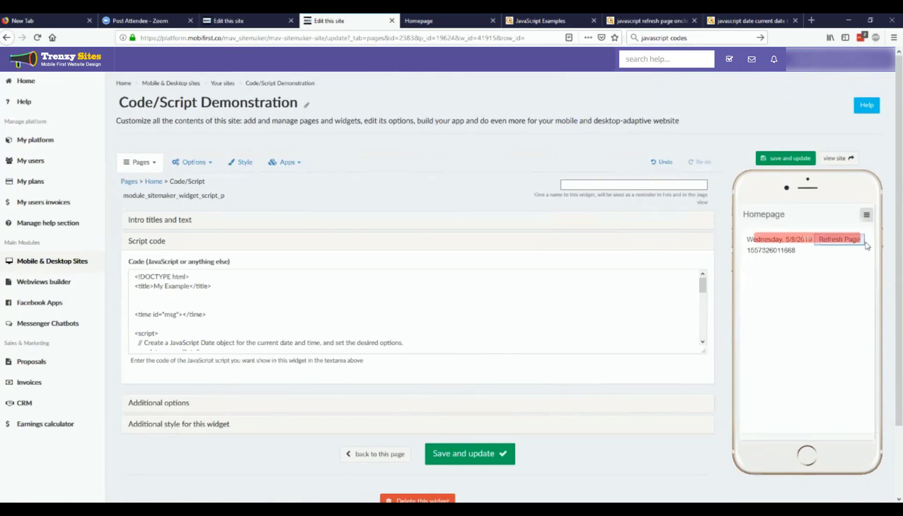
pyautogui.click(860, 245)
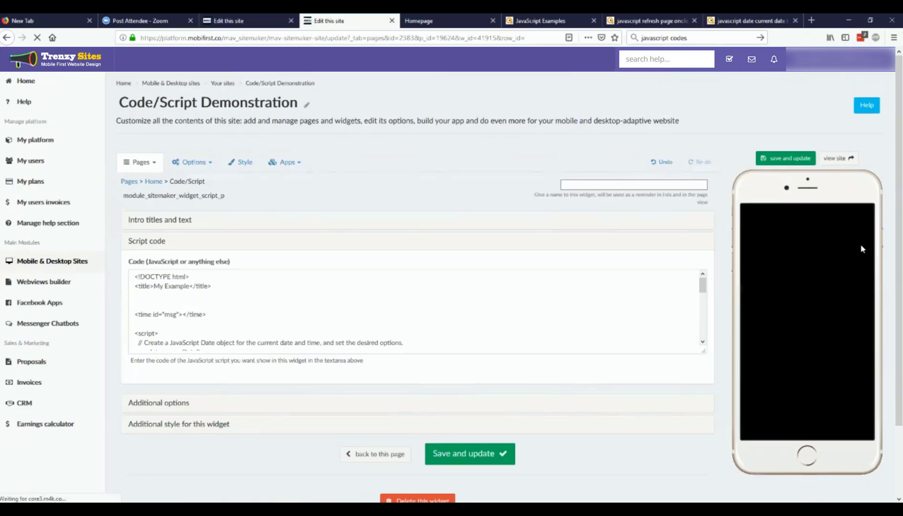
pyautogui.click(860, 245)
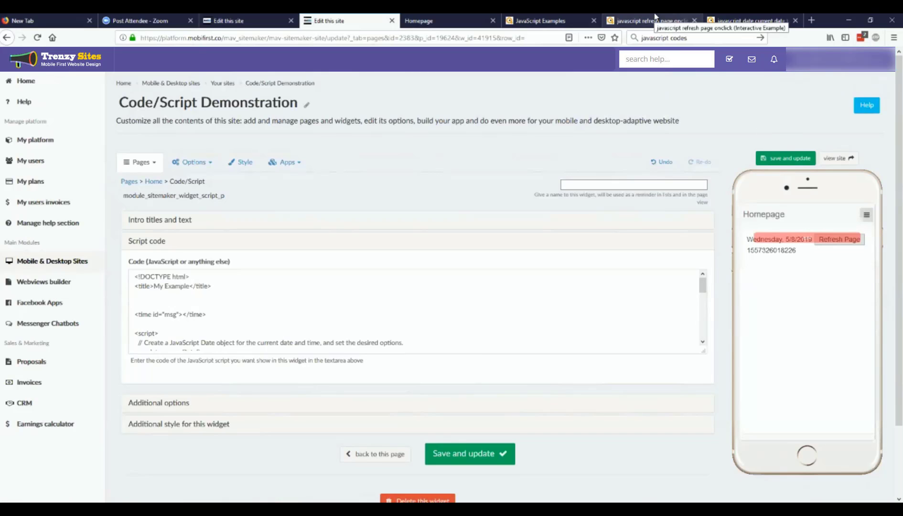
pyautogui.click(641, 20)
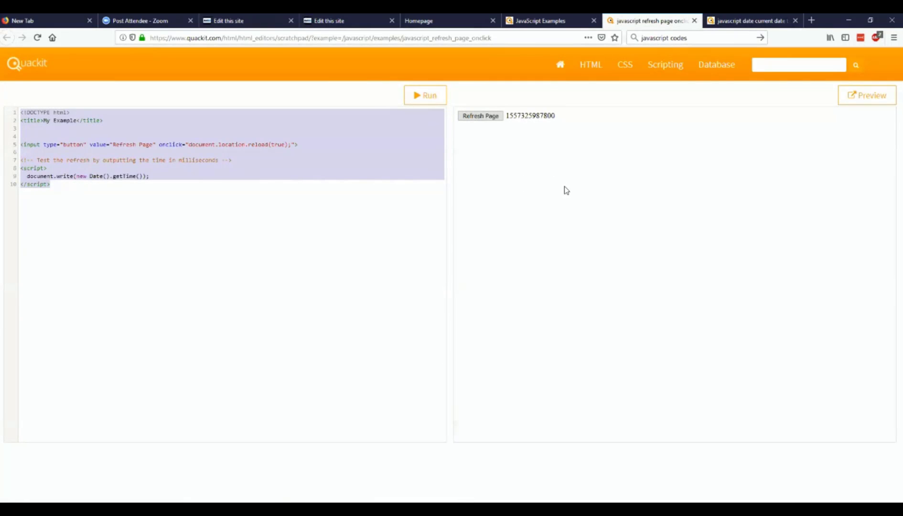
pyautogui.click(418, 19)
pyautogui.click(366, 15)
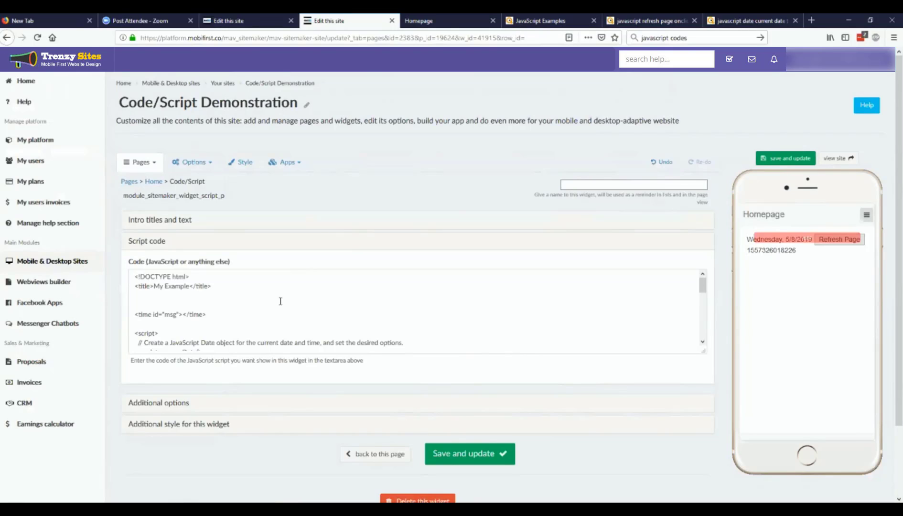
pyautogui.scroll(-3, 282, 301)
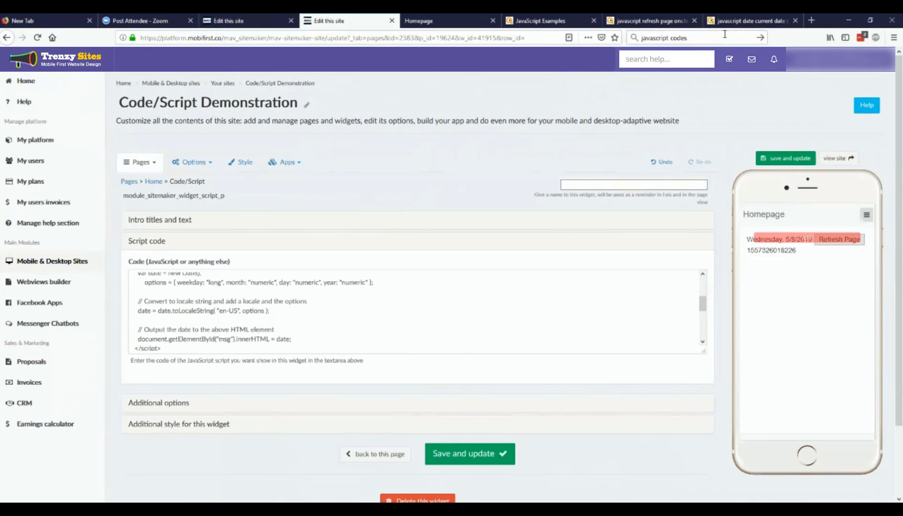
pyautogui.click(432, 18)
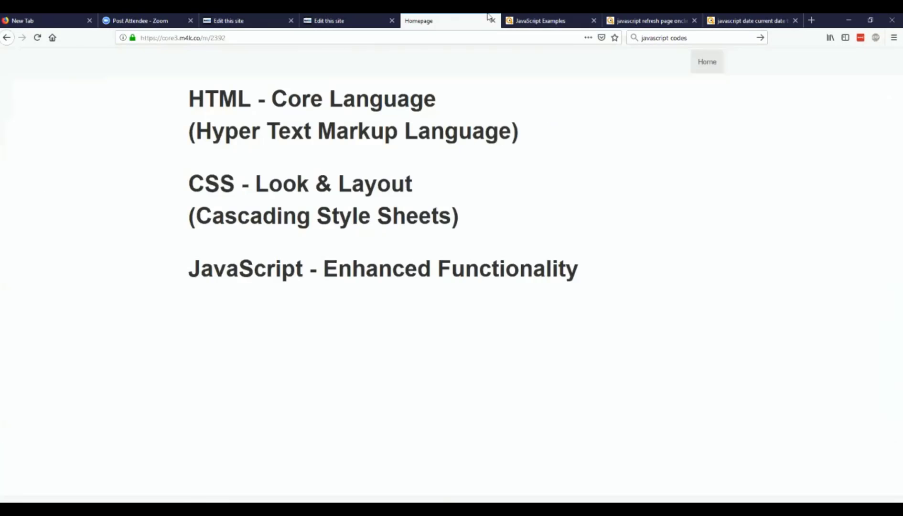
# - Go to the top of Quackit's JavaScript Examples page, select its web address, and switch to the other open window
pyautogui.click(530, 21)
pyautogui.scroll(3, 451, 154)
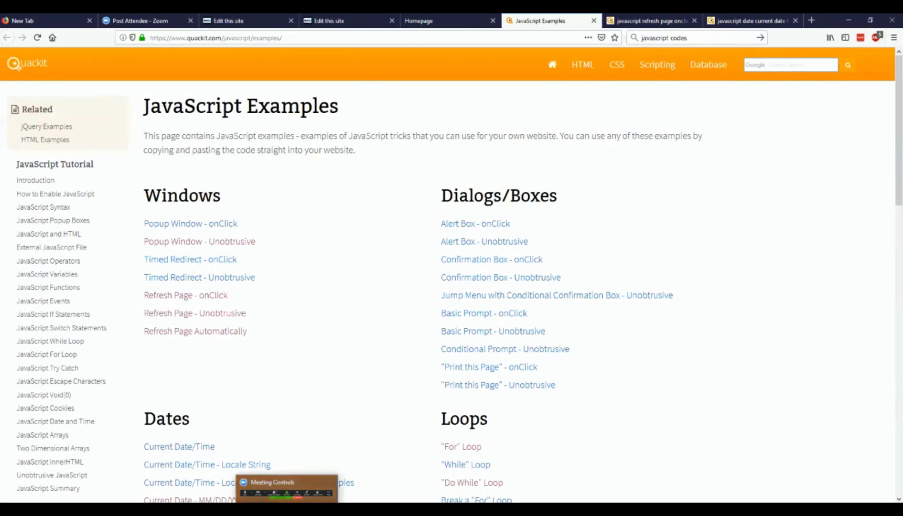
pyautogui.click(346, 43)
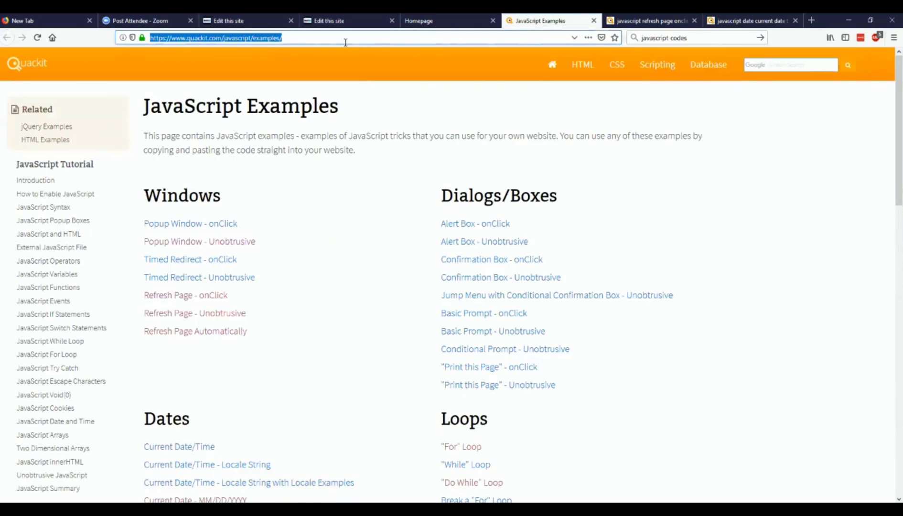
pyautogui.hotkey('alt', 'Tab')
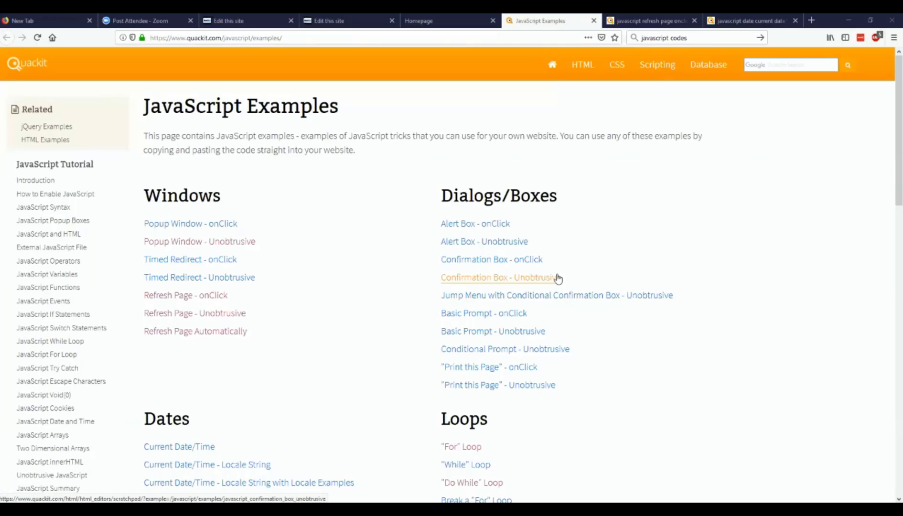
# - Return to the widget editor and close it along with the Homepage, JavaScript Examples and refresh page sample pages
pyautogui.click(367, 24)
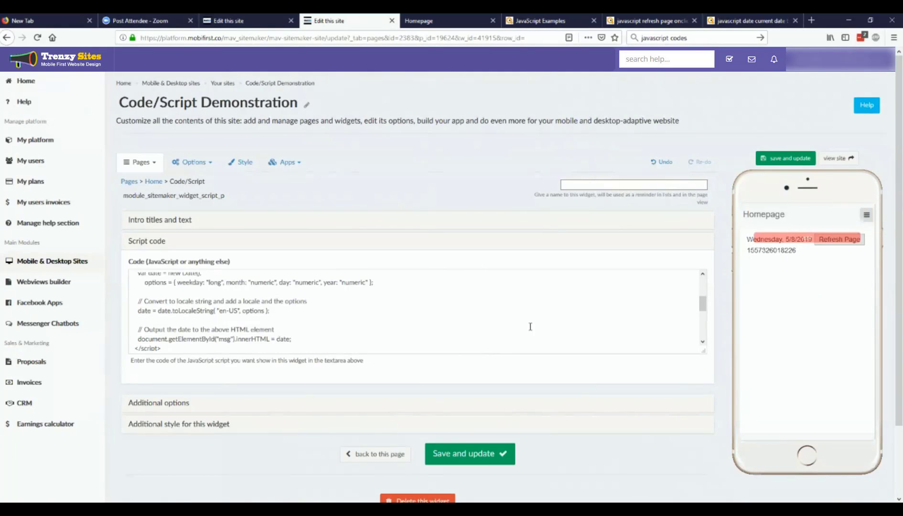
pyautogui.scroll(10, 530, 326)
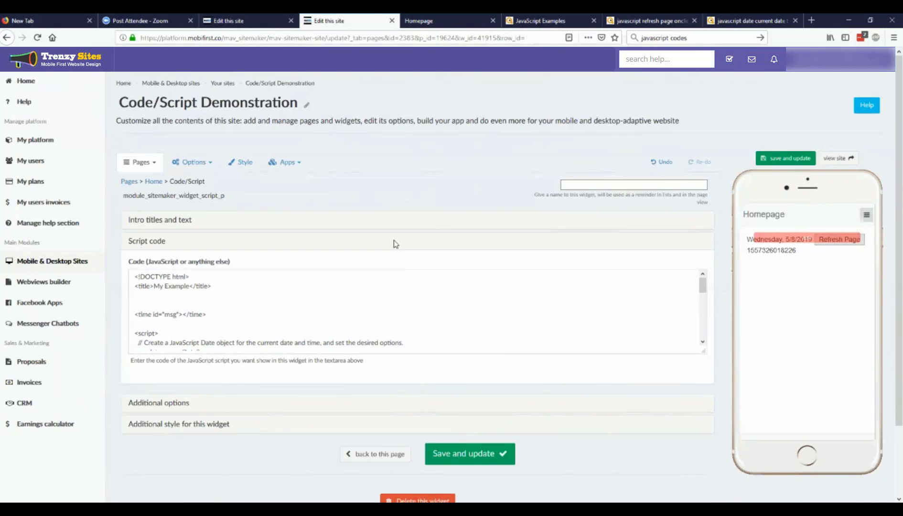
pyautogui.click(363, 308)
pyautogui.click(392, 20)
pyautogui.click(392, 20)
pyautogui.click(392, 20)
pyautogui.click(392, 20)
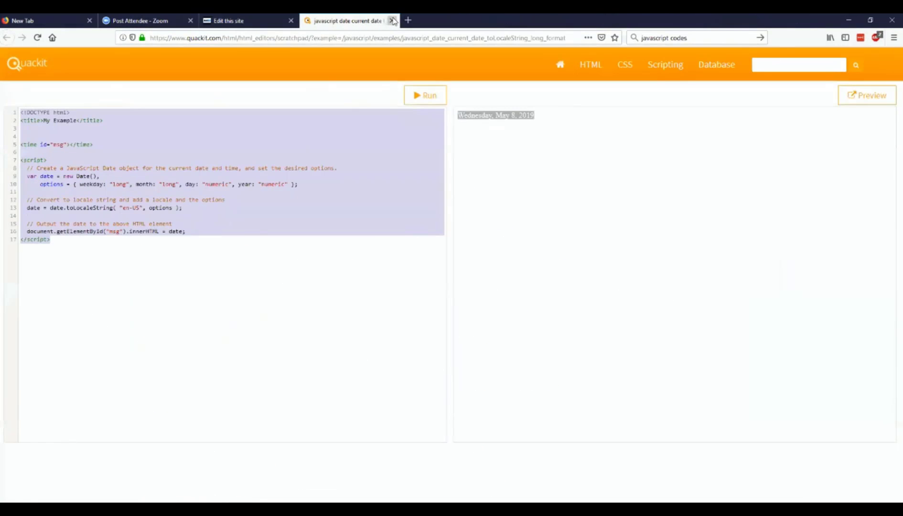
# - Close the Quackit date example page and look through the property listings in the Real Estate Demonstration site's phone preview
pyautogui.click(392, 21)
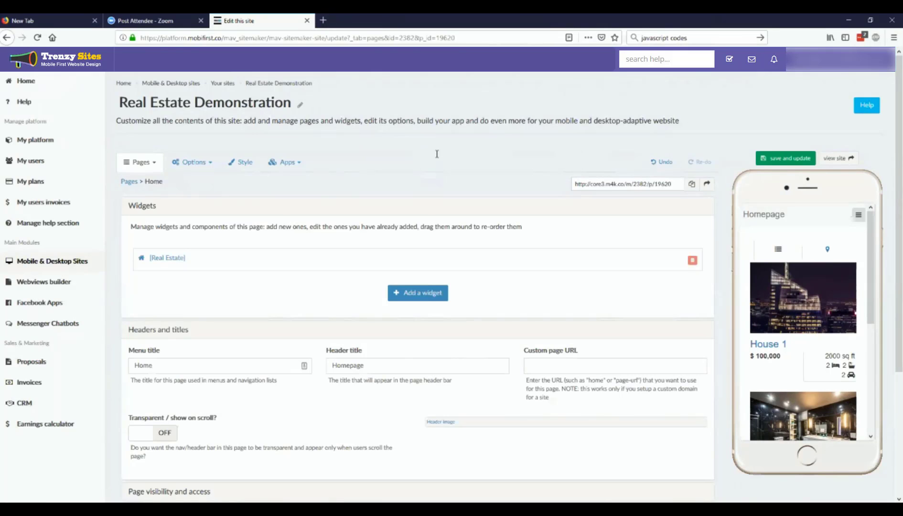
pyautogui.scroll(-2, 372, 175)
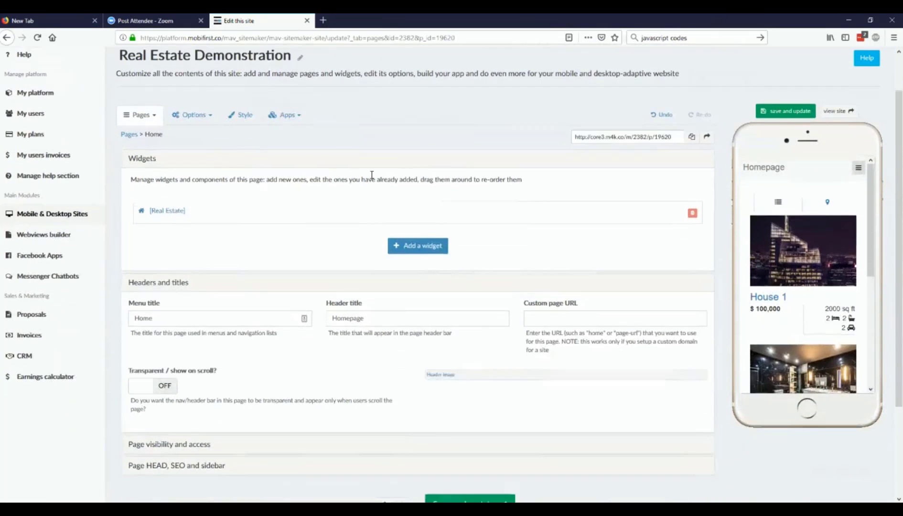
pyautogui.scroll(2, 347, 149)
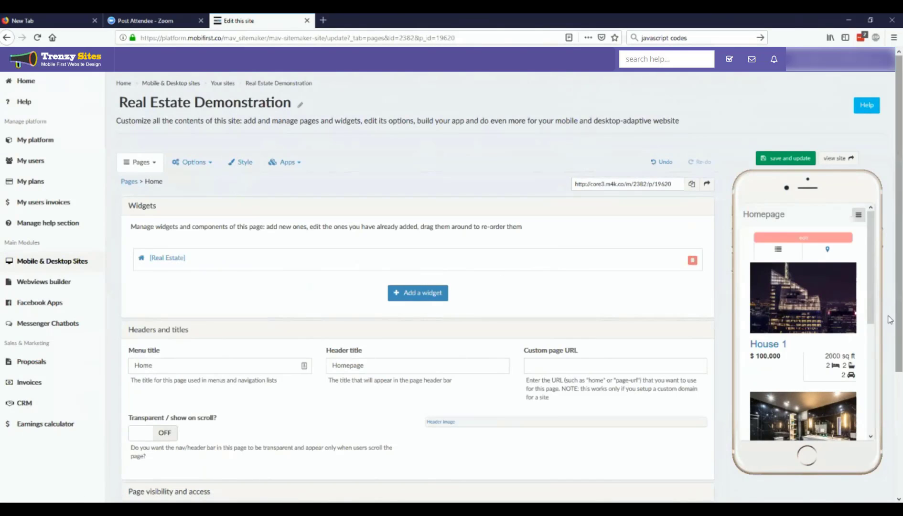
pyautogui.scroll(-5, 818, 348)
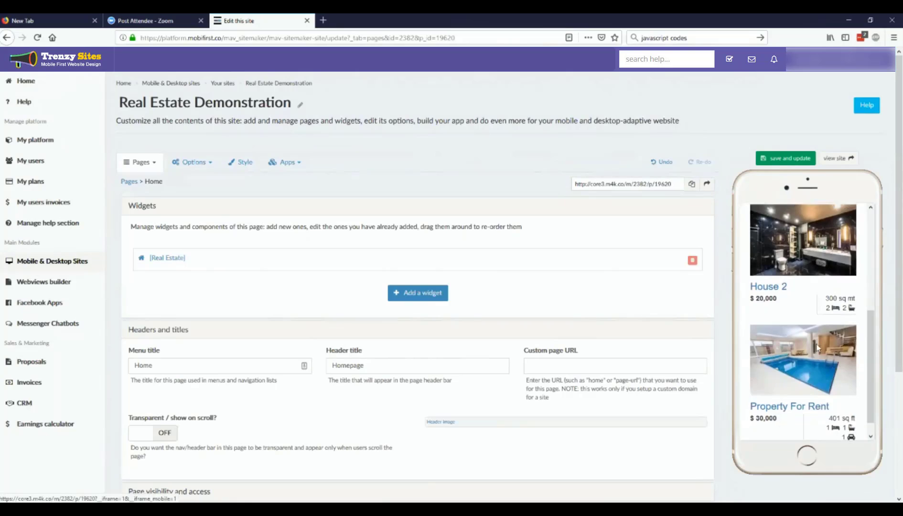
pyautogui.scroll(-5, 815, 343)
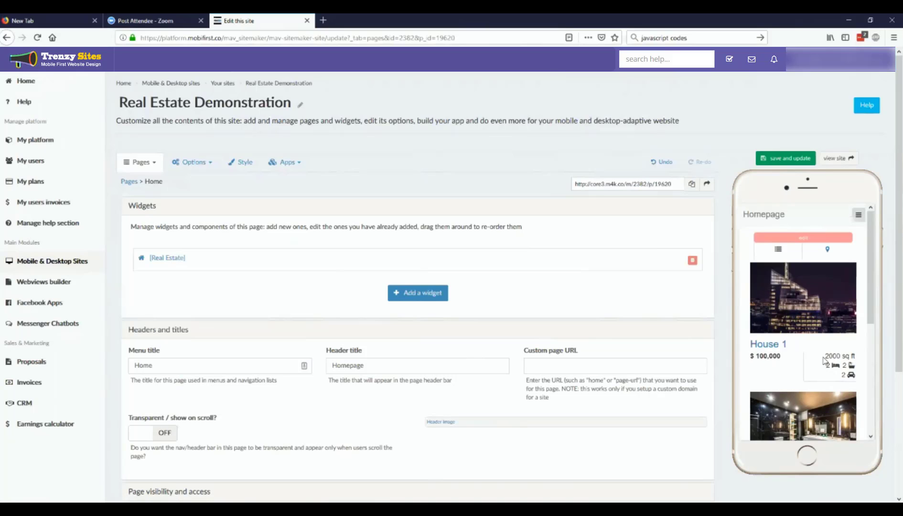
# - View House 1's details in the phone preview, close them, and look through the remaining property listings
pyautogui.click(765, 346)
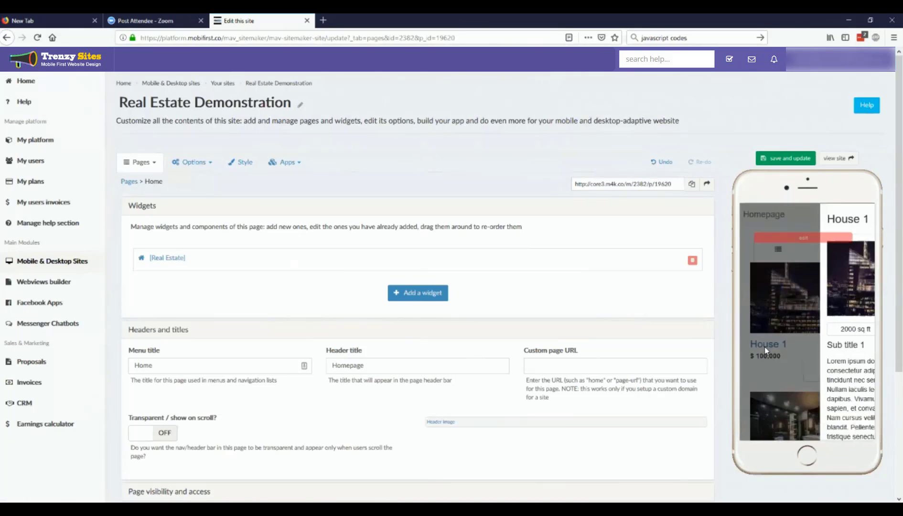
pyautogui.scroll(-5, 793, 345)
pyautogui.scroll(5, 807, 325)
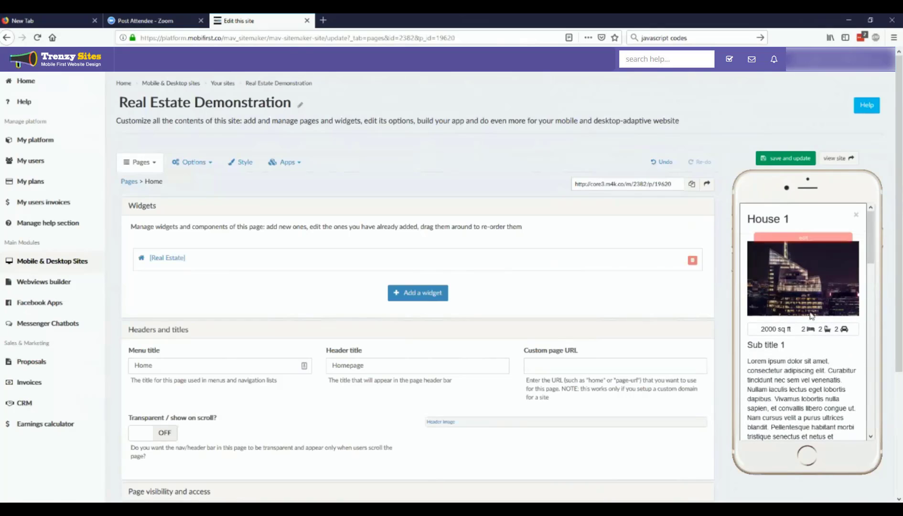
pyautogui.click(856, 215)
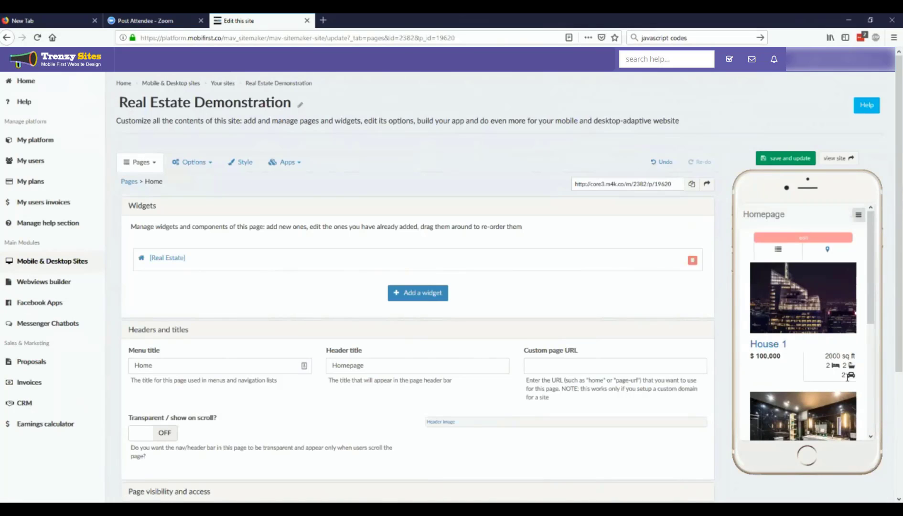
pyautogui.scroll(-3, 848, 376)
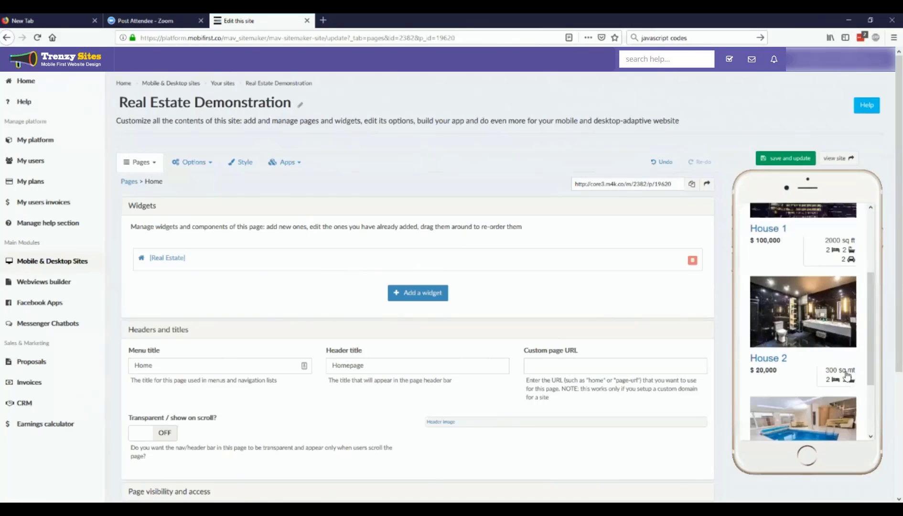
pyautogui.scroll(-3, 848, 376)
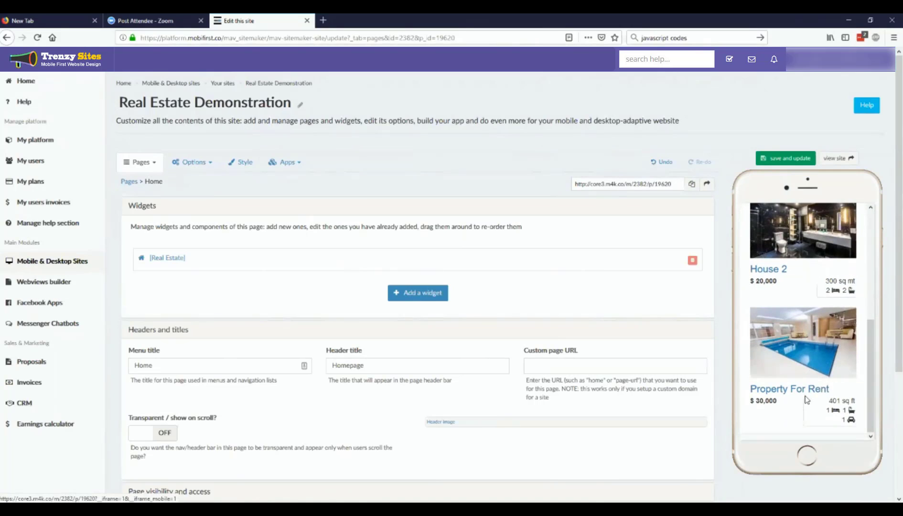
# - Open the Real Estate widget for editing, view its XML feed, and close the feed page
pyautogui.click(160, 260)
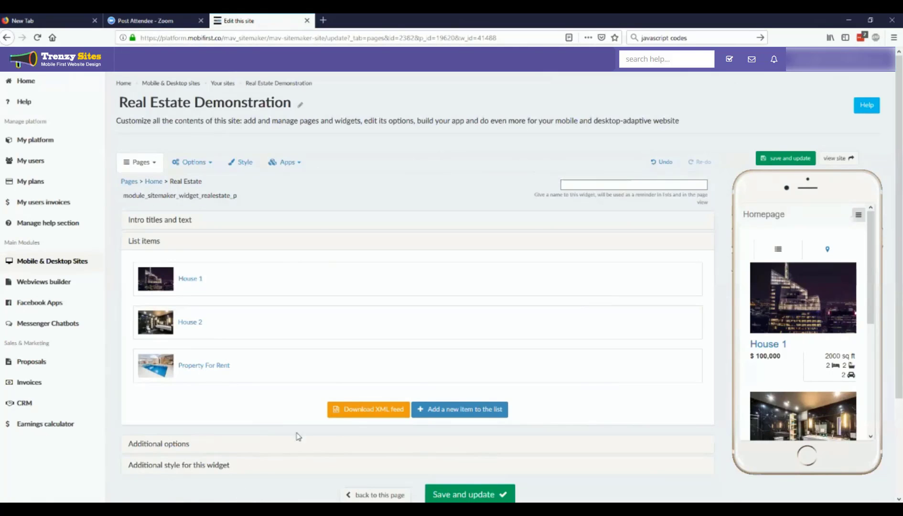
pyautogui.click(394, 410)
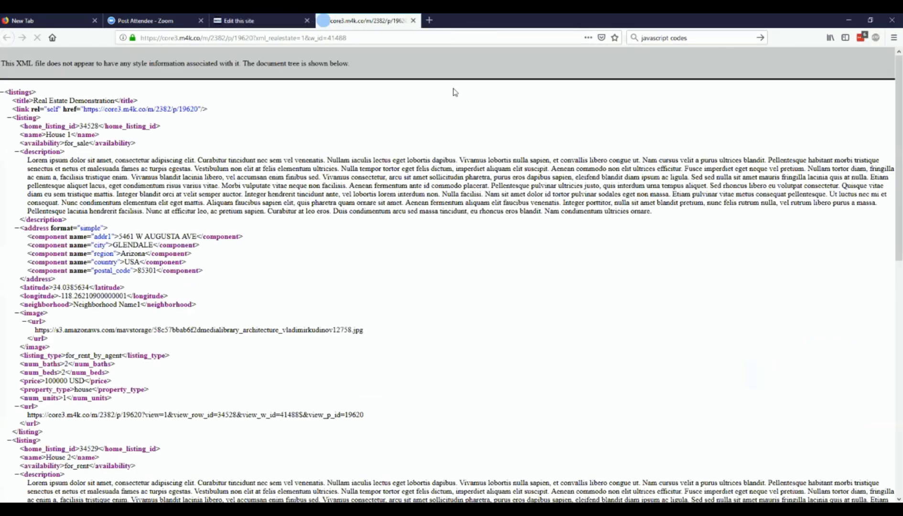
pyautogui.click(413, 21)
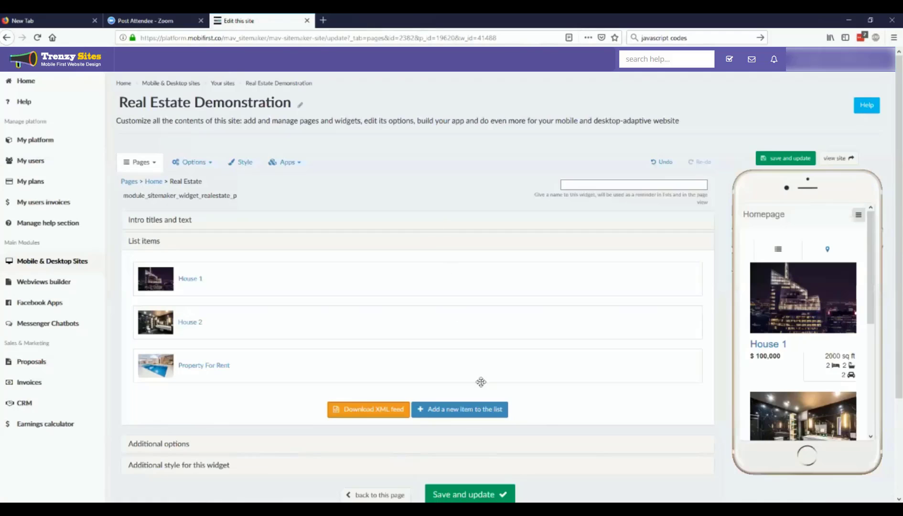
# - Add a new item to the Real Estate list and set its property type to apartment
pyautogui.click(480, 414)
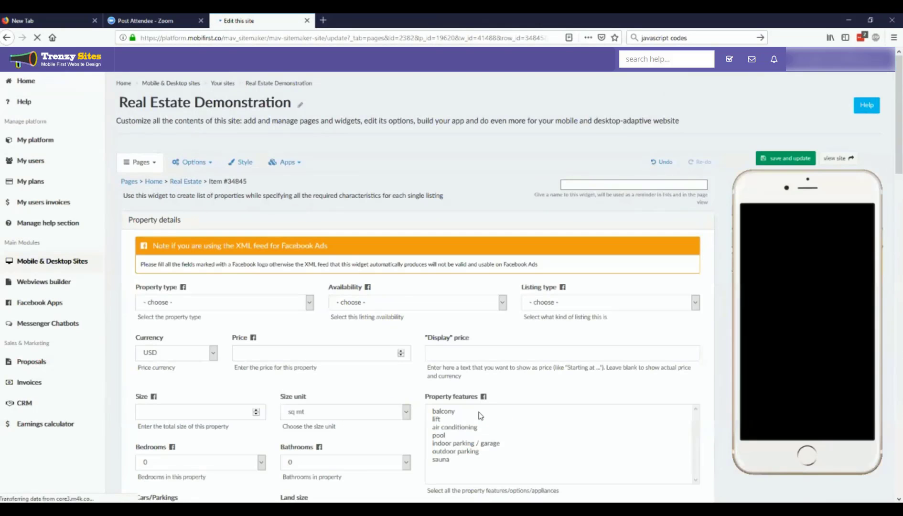
pyautogui.scroll(-1, 458, 384)
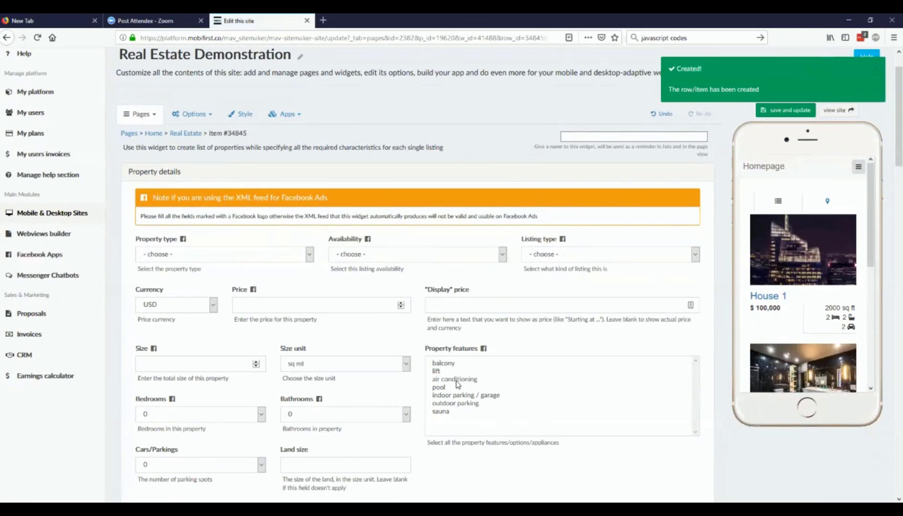
pyautogui.click(304, 259)
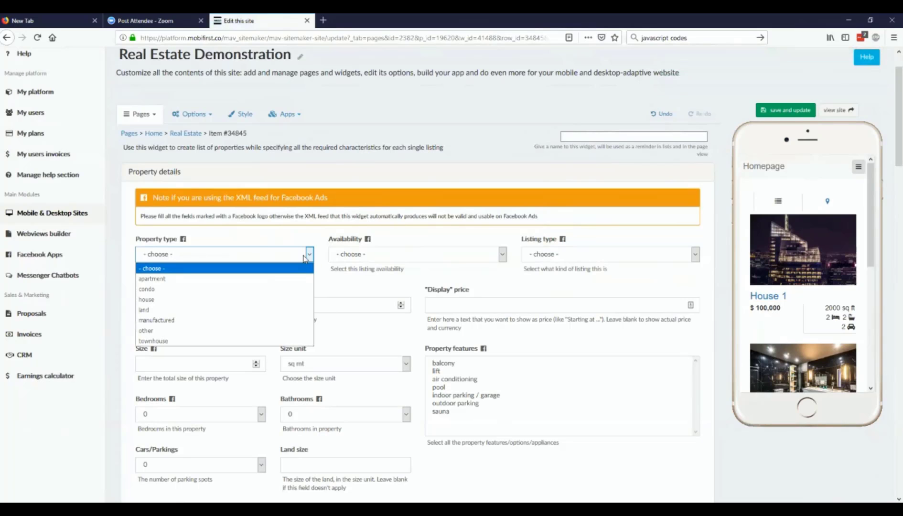
pyautogui.click(278, 280)
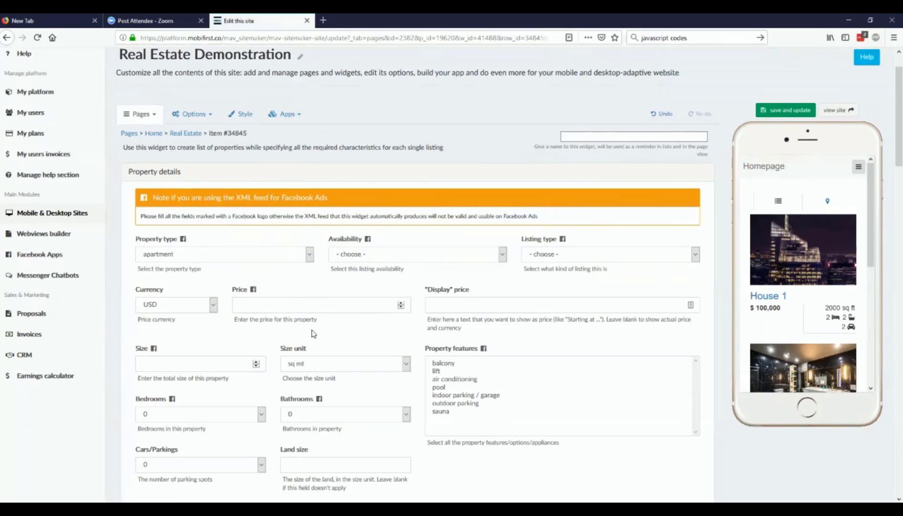
pyautogui.scroll(-2, 314, 334)
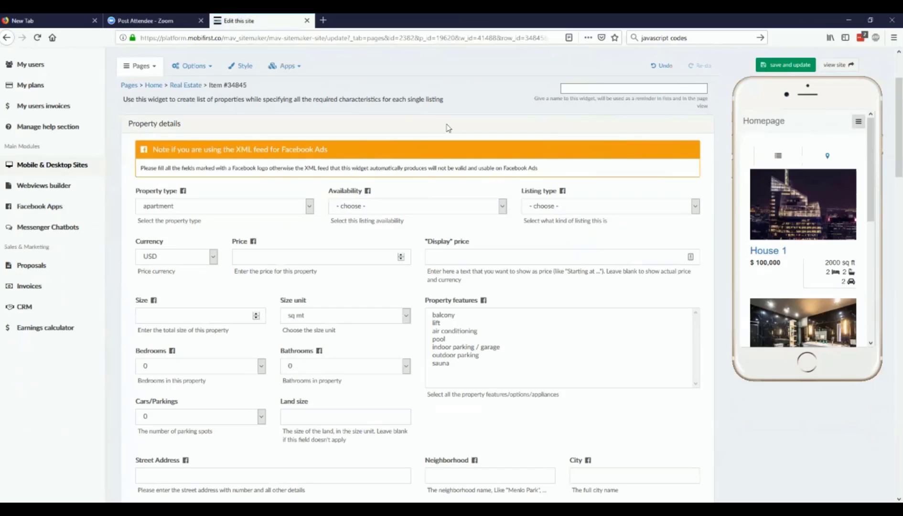
pyautogui.click(286, 207)
pyautogui.click(287, 211)
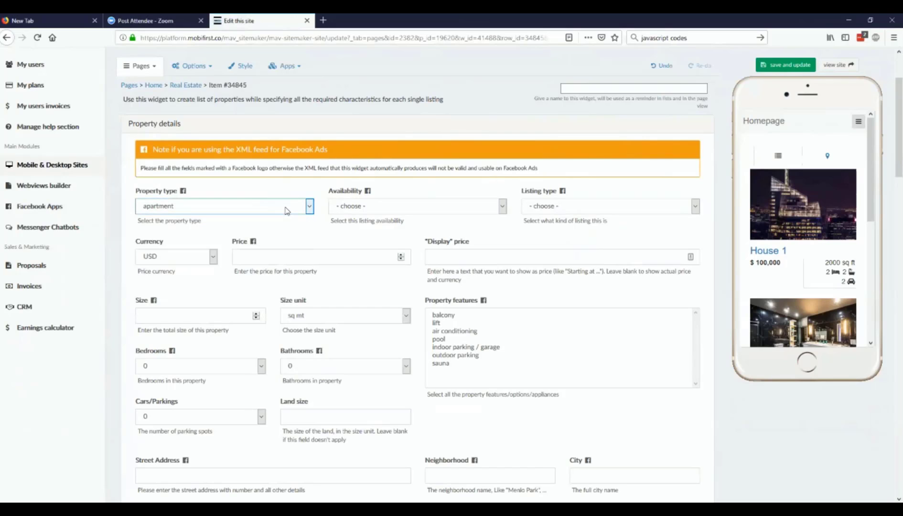
pyautogui.click(287, 211)
pyautogui.click(537, 137)
pyautogui.click(504, 151)
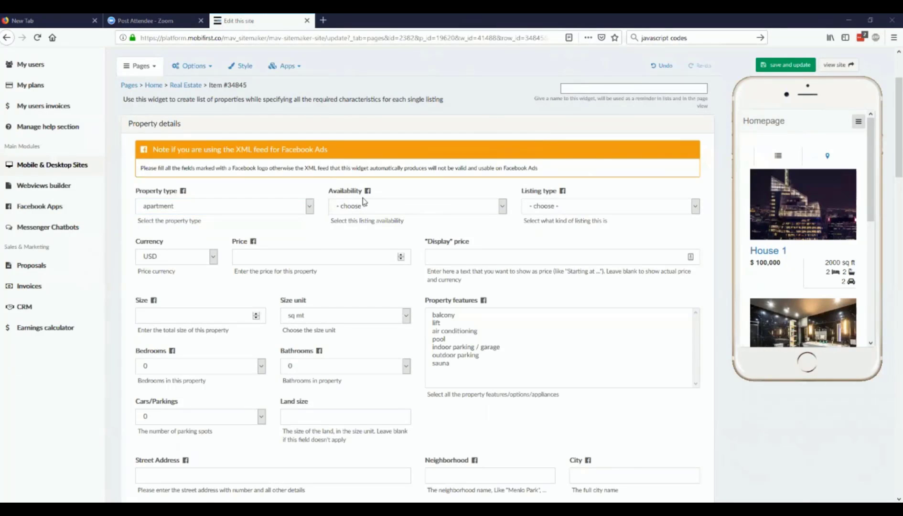
# - Set the new listing's availability to for rent and its listing type to for rent by owner
pyautogui.click(378, 211)
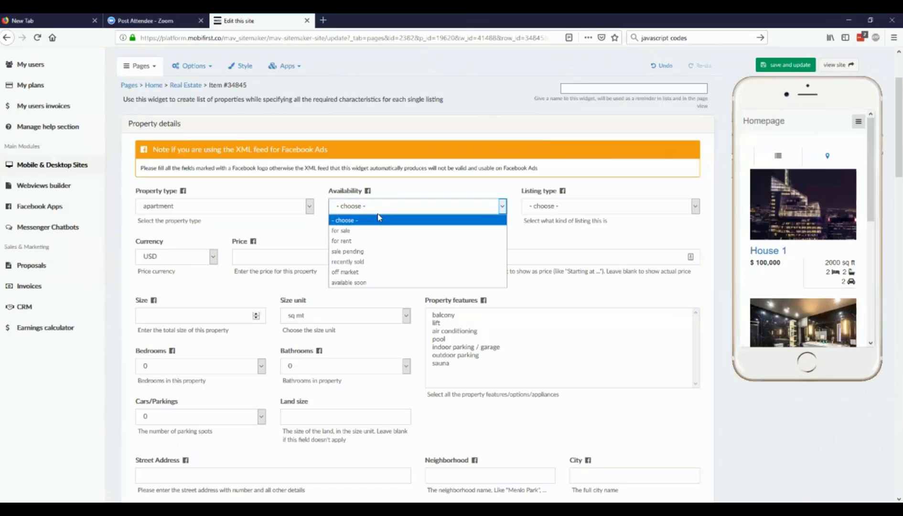
pyautogui.click(428, 240)
pyautogui.click(581, 208)
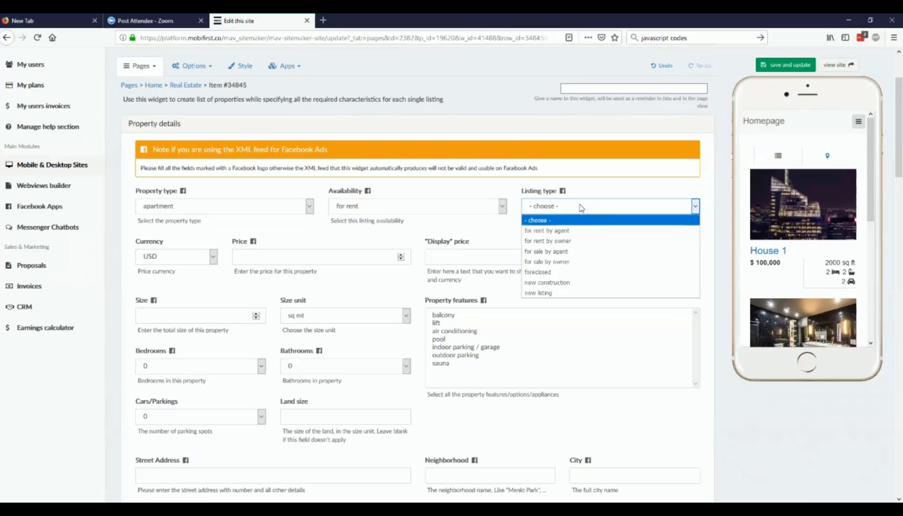
pyautogui.click(582, 241)
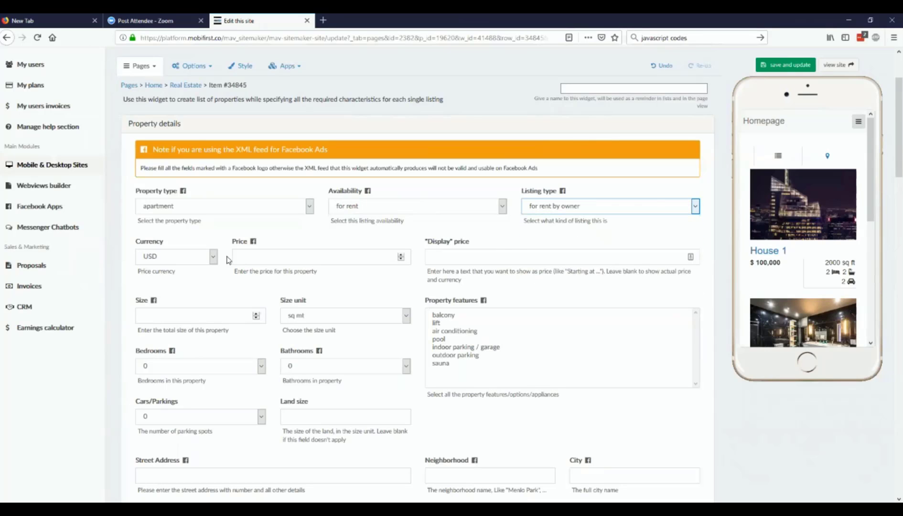
# - Set the new listing's price to 30000, save the item, and highlight its price in the phone preview
pyautogui.click(213, 258)
pyautogui.click(212, 258)
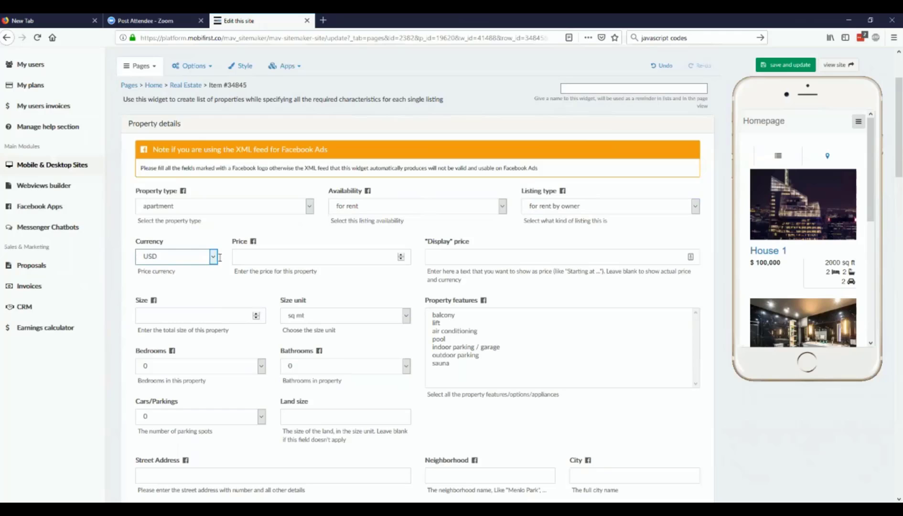
pyautogui.click(340, 257)
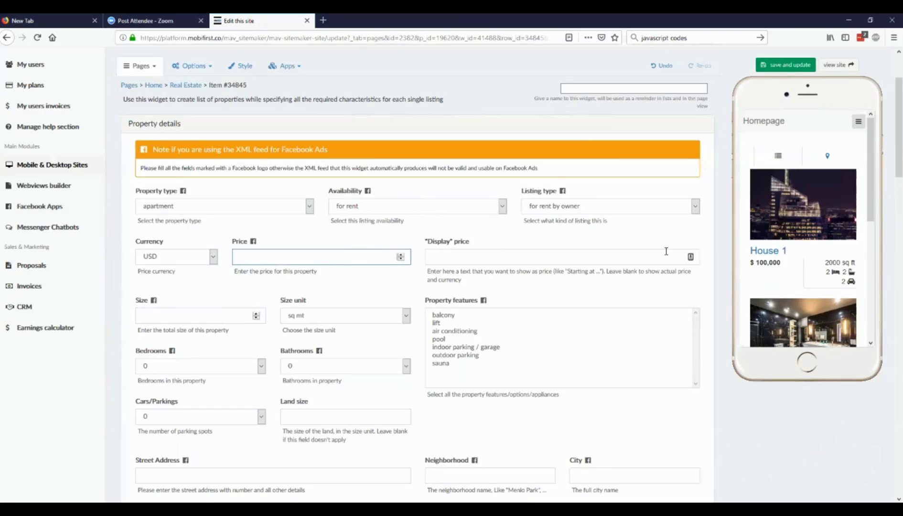
pyautogui.write('30000')
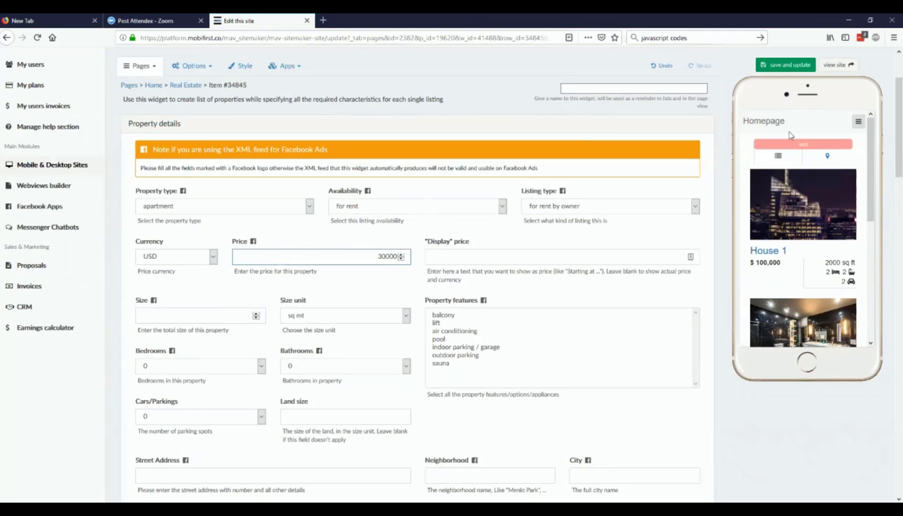
pyautogui.press('Return')
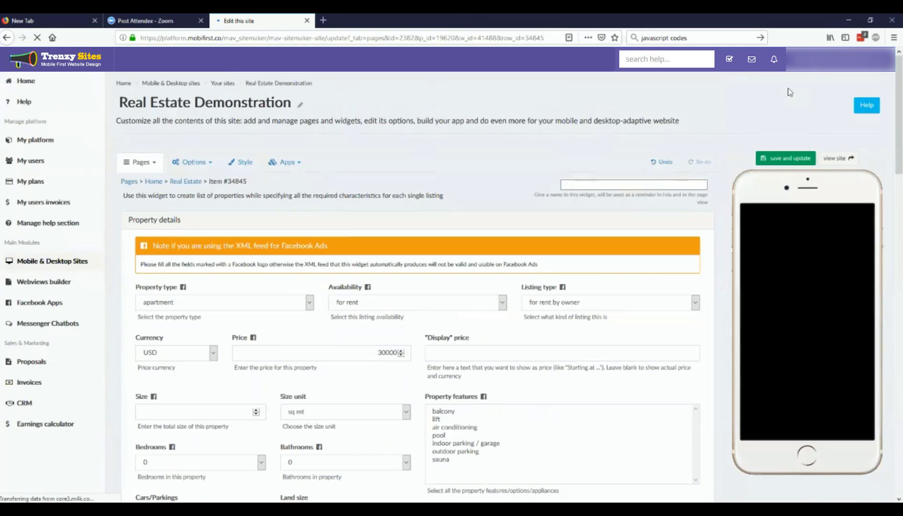
pyautogui.scroll(-5, 772, 409)
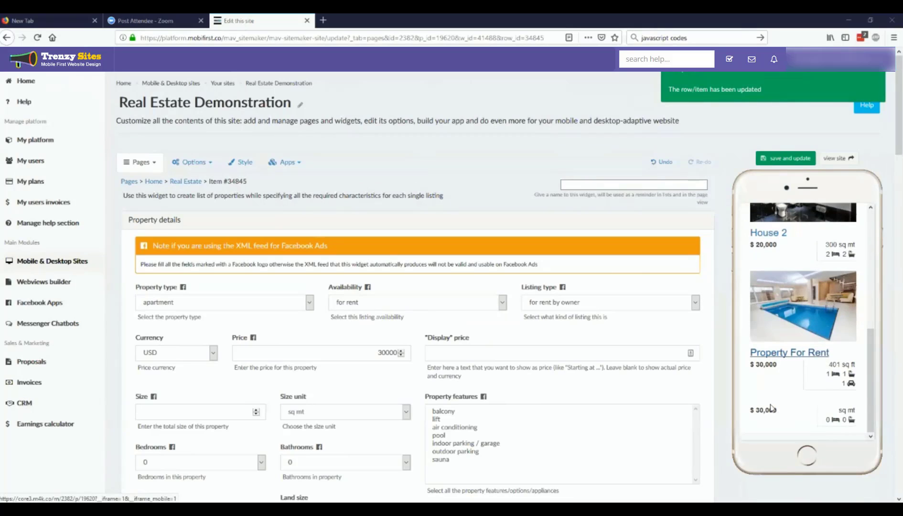
pyautogui.moveTo(779, 410); pyautogui.dragTo(749, 416)
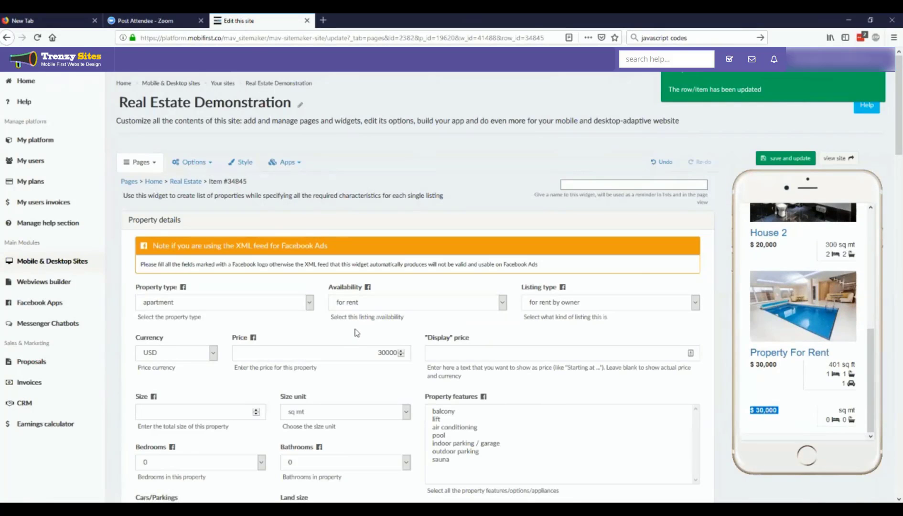
pyautogui.scroll(-1, 524, 294)
pyautogui.click(513, 303)
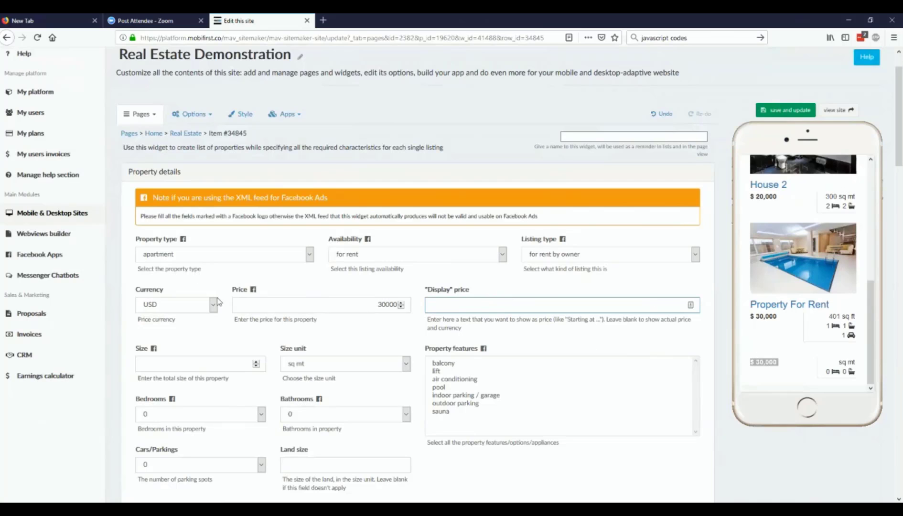
pyautogui.click(213, 314)
pyautogui.click(212, 317)
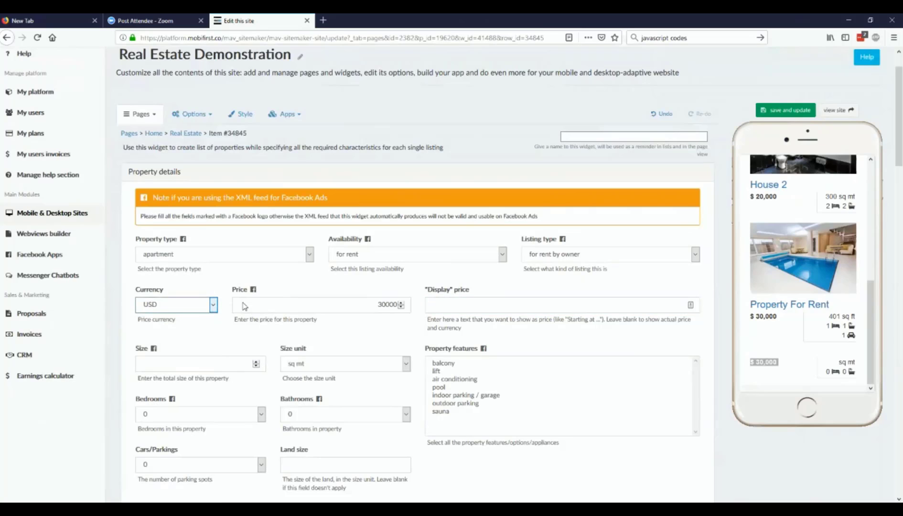
pyautogui.click(292, 308)
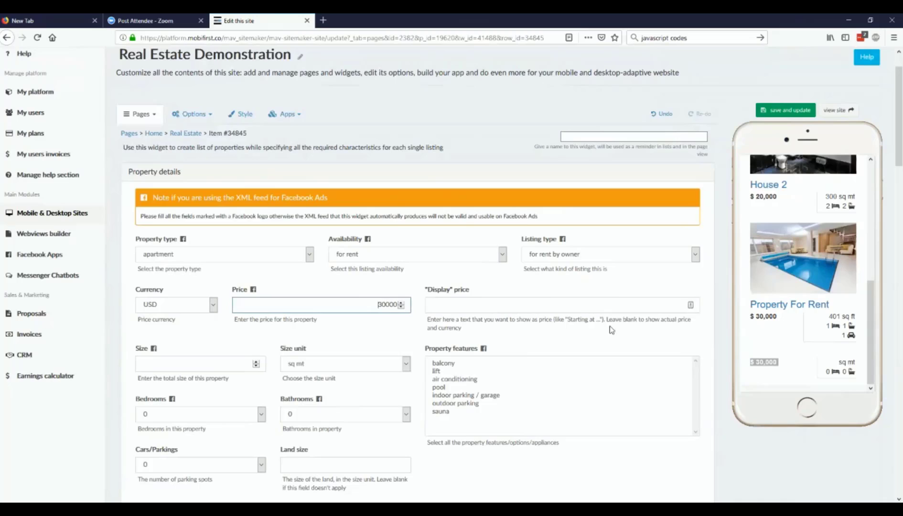
# - Set the new listing's display price to 10 Goats, save the item, and highlight that price in the phone preview
pyautogui.click(598, 310)
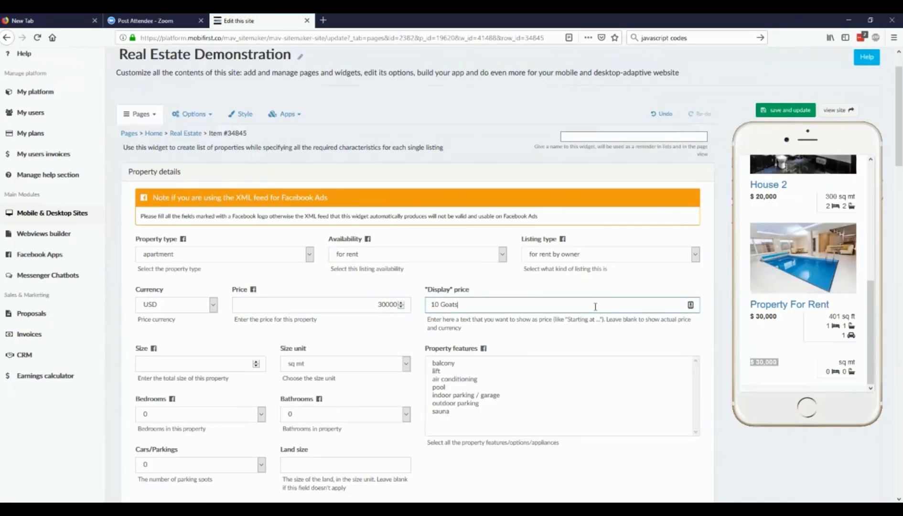
pyautogui.click(785, 111)
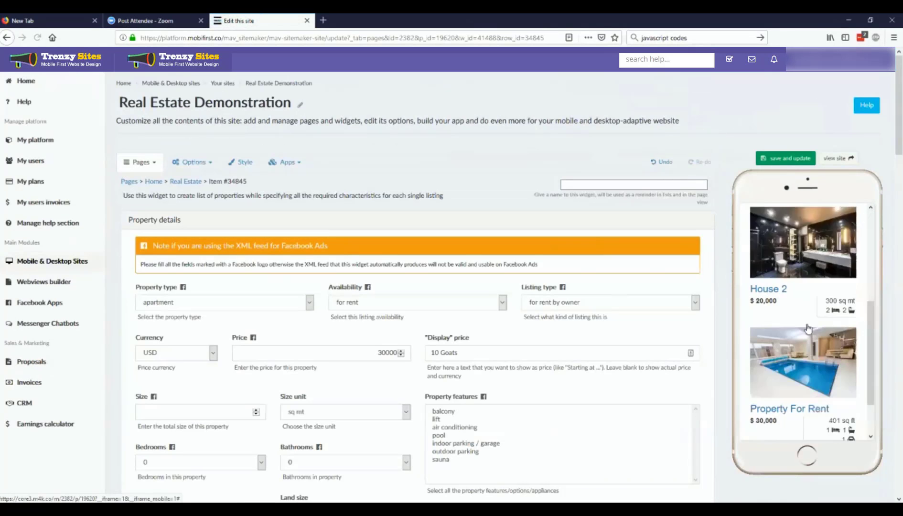
pyautogui.scroll(-2, 807, 328)
pyautogui.tripleClick(754, 408)
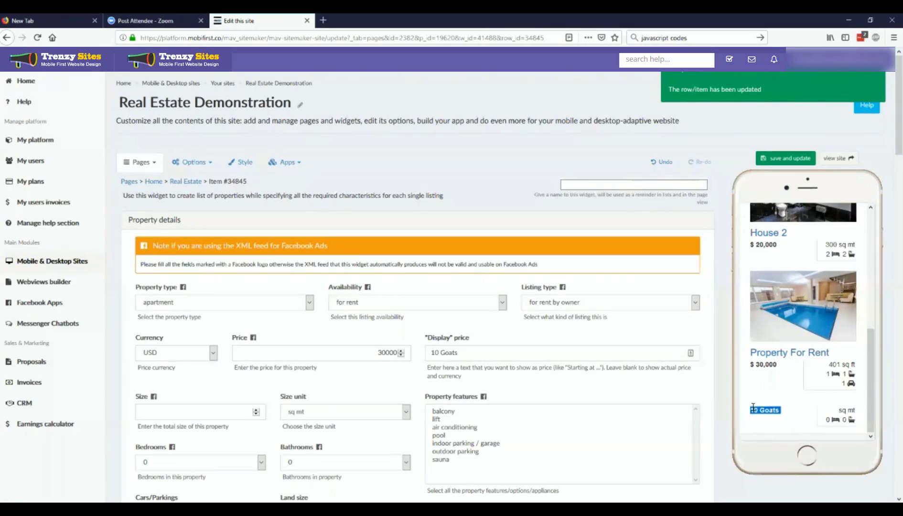
# - Clear the new listing's display price, save the item, and check its price in the phone preview
pyautogui.tripleClick(527, 354)
pyautogui.press('BackSpace')
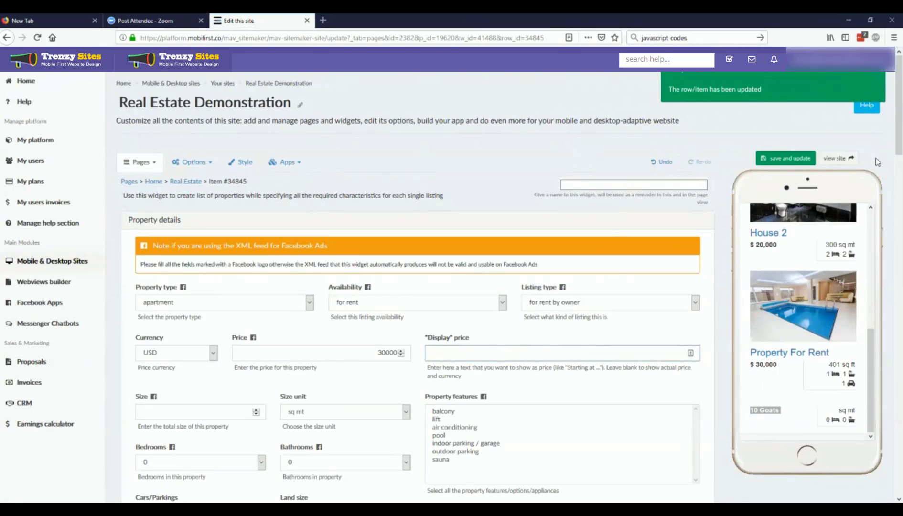
pyautogui.click(790, 159)
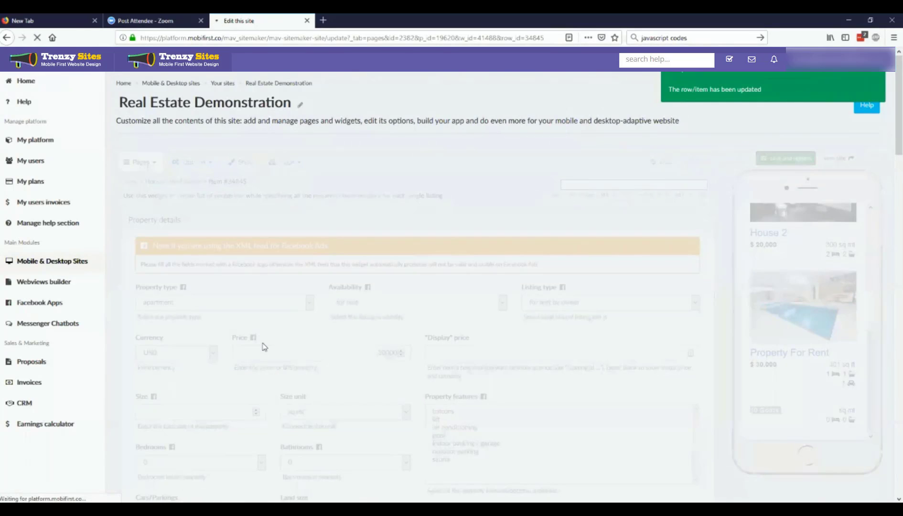
pyautogui.scroll(-3, 832, 364)
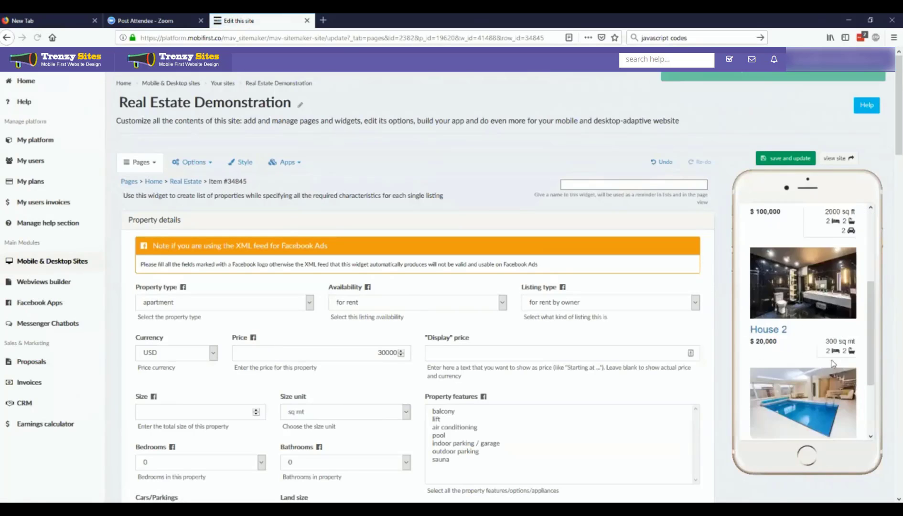
pyautogui.scroll(-2, 833, 364)
pyautogui.scroll(-2, 256, 289)
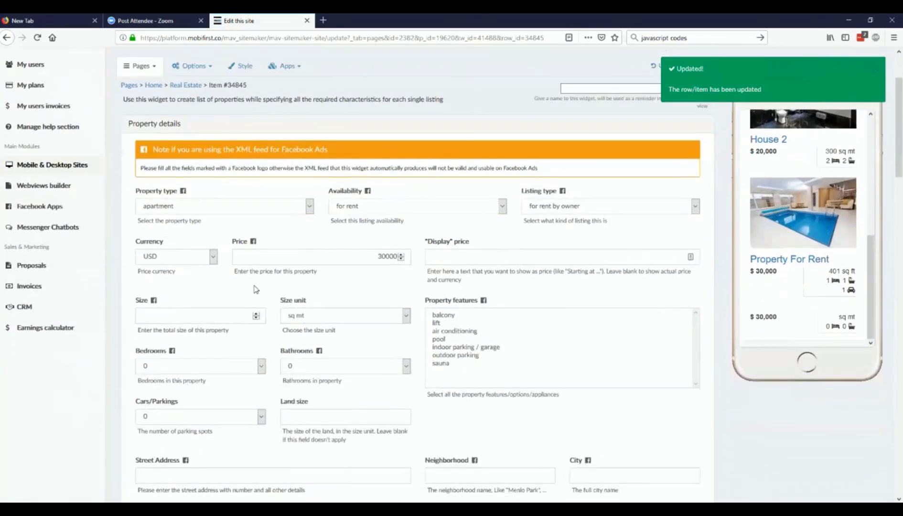
# - Review the size unit choices and set the new listing's size to 400, keeping the unit at sq mt
pyautogui.scroll(-1, 255, 289)
pyautogui.click(217, 266)
pyautogui.click(388, 274)
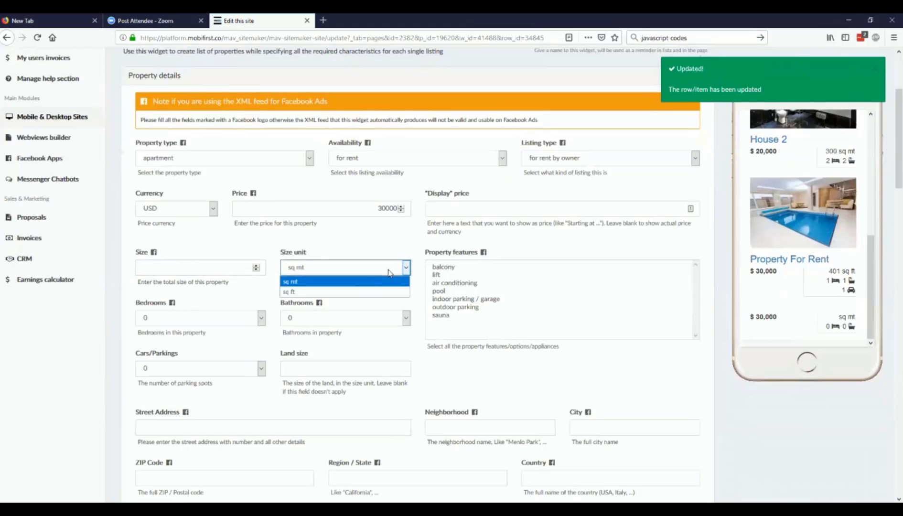
pyautogui.click(357, 305)
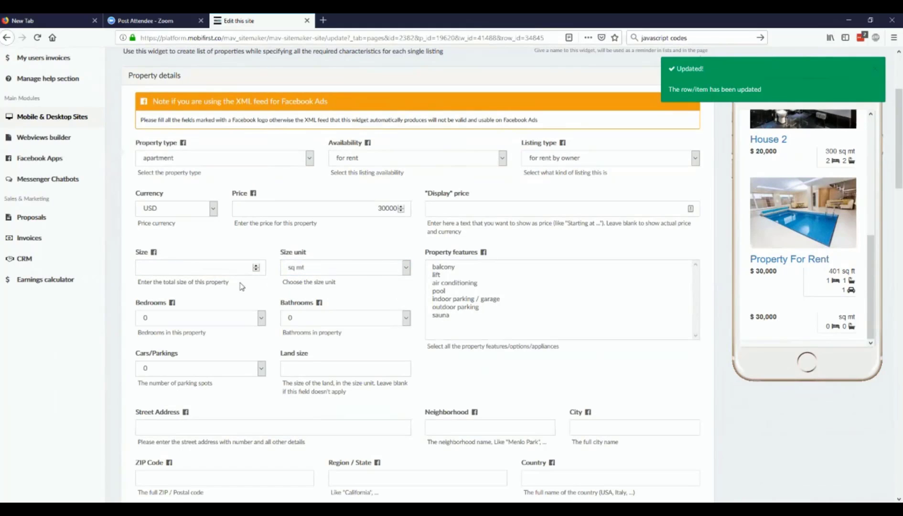
pyautogui.click(193, 268)
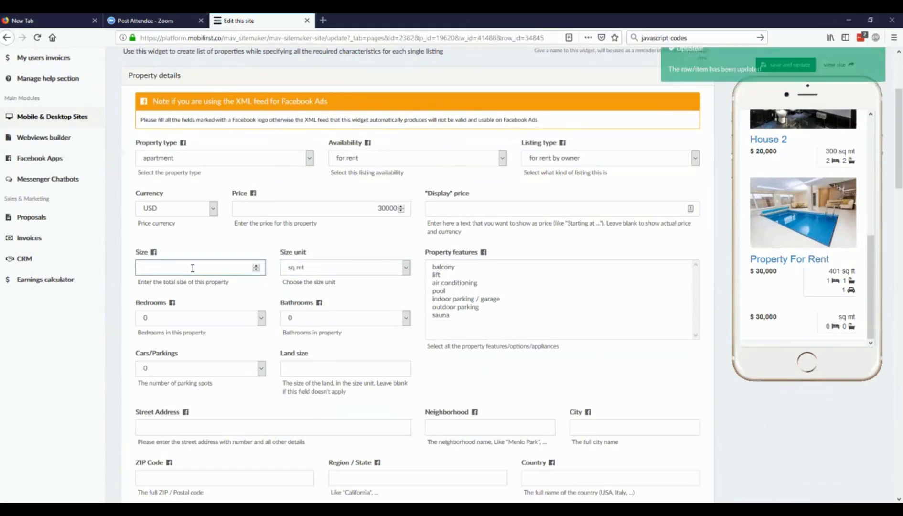
pyautogui.write('400')
# - Select balcony, air conditioning and indoor parking / garage as the listing's property features
pyautogui.click(509, 265)
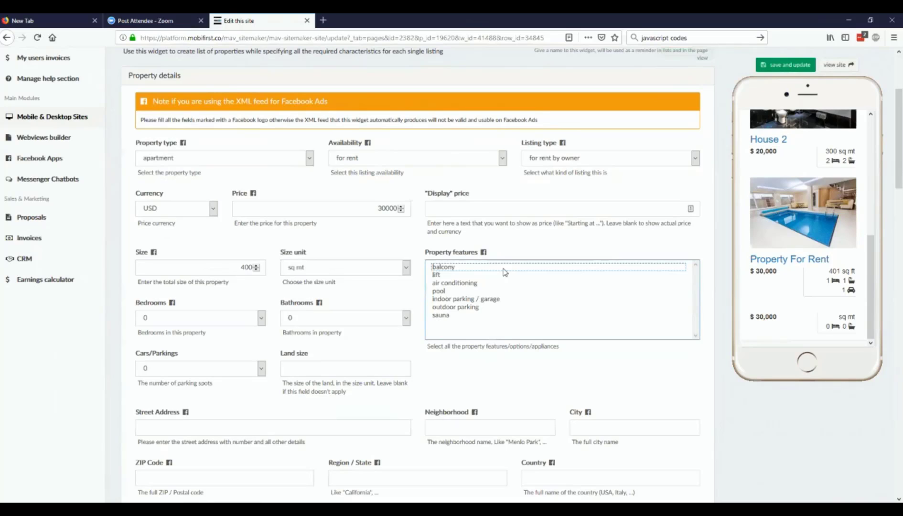
pyautogui.click(503, 268)
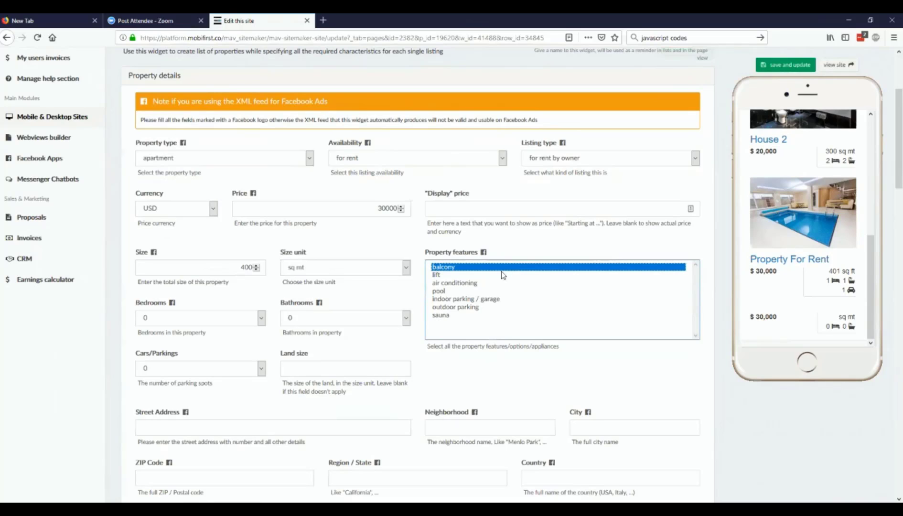
pyautogui.keyDown('ctrl'); pyautogui.click(473, 284); pyautogui.keyUp('ctrl')
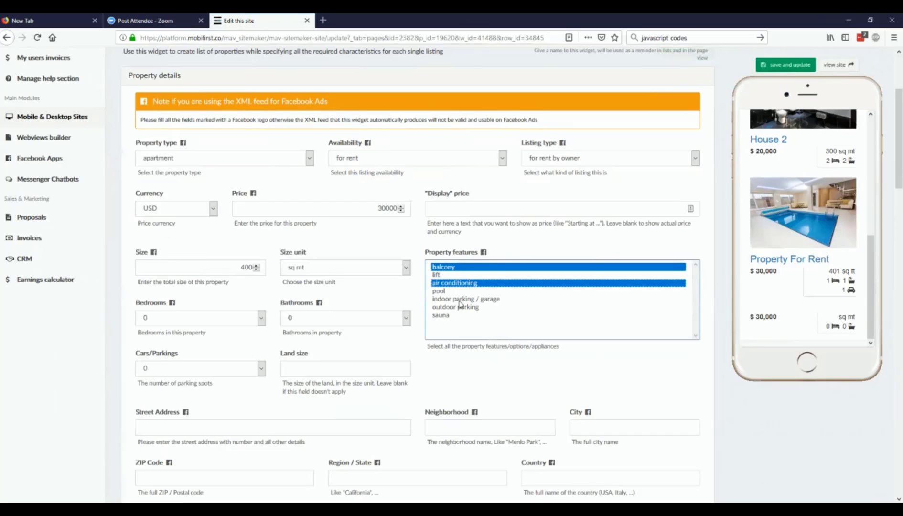
pyautogui.keyDown('ctrl'); pyautogui.click(460, 300); pyautogui.keyUp('ctrl')
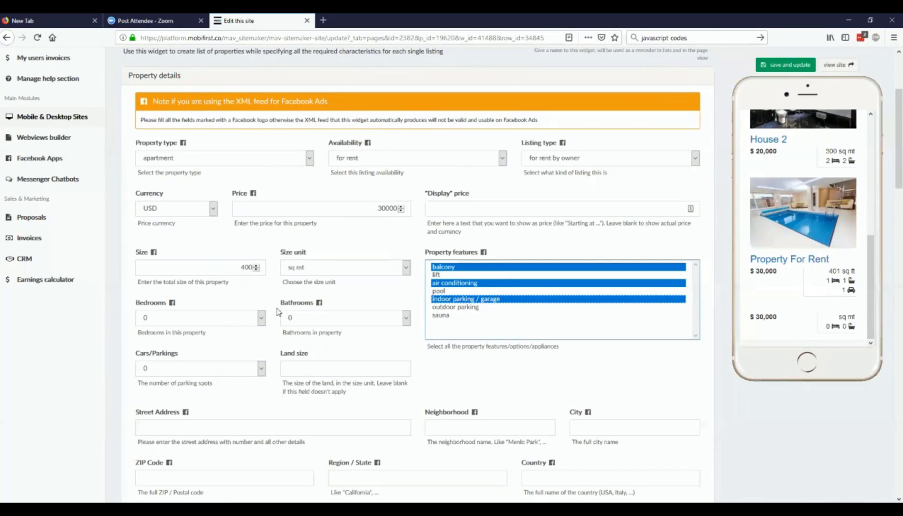
# - Set the listing's bedrooms, bathrooms and parking spots to 1 each
pyautogui.click(225, 319)
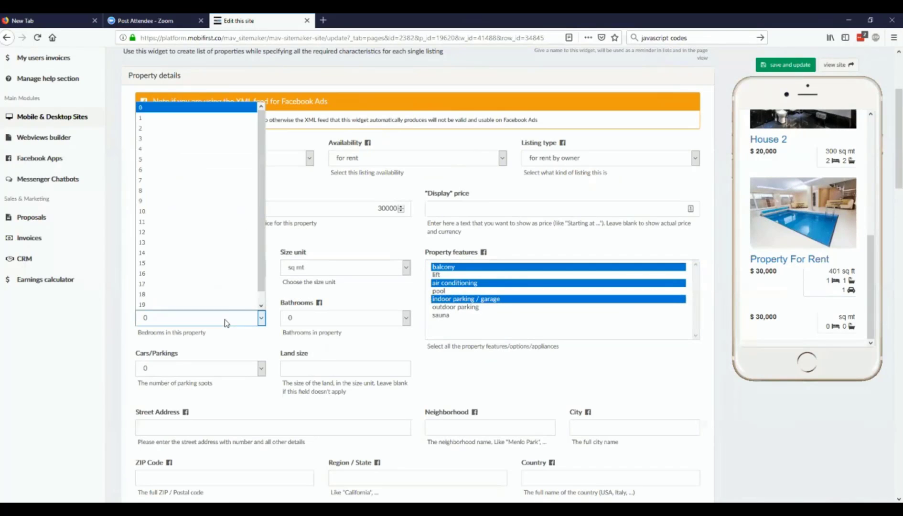
pyautogui.click(196, 119)
pyautogui.click(292, 319)
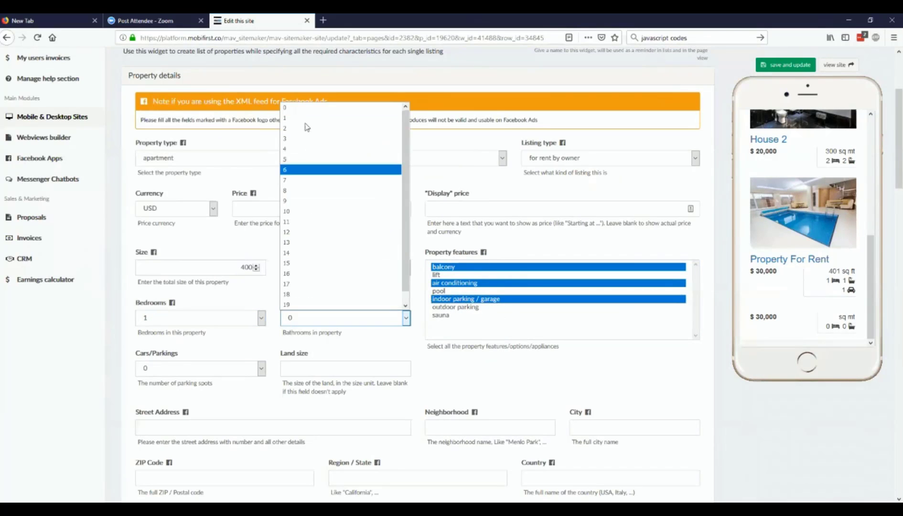
pyautogui.click(309, 118)
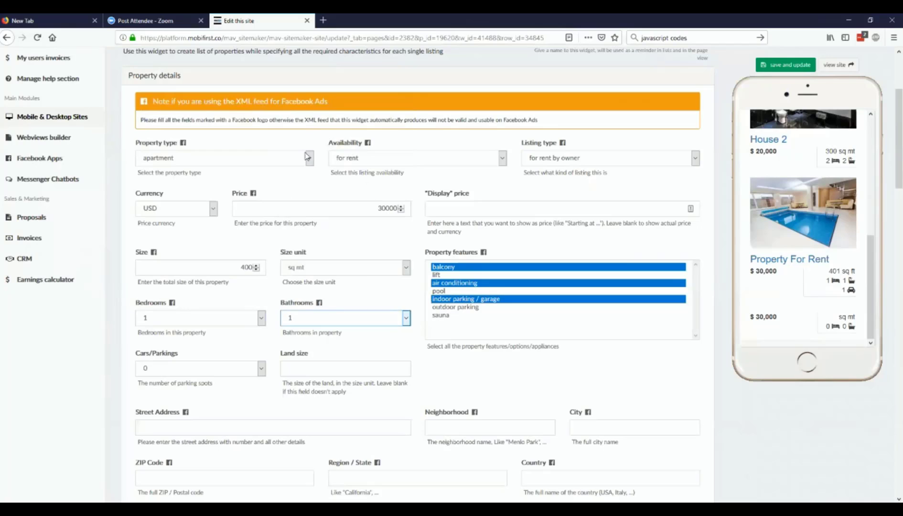
pyautogui.click(228, 369)
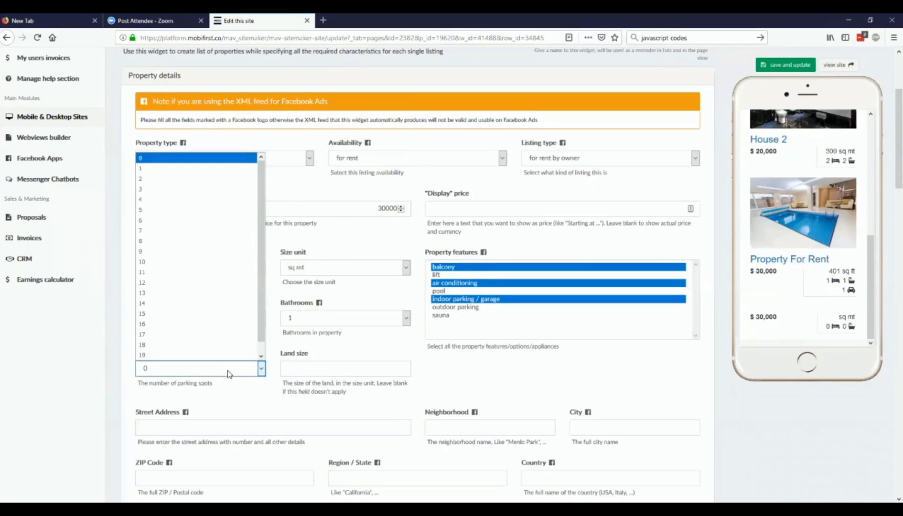
pyautogui.click(224, 175)
# - Leave the land size blank and fill in the listing's street address, city and ZIP code from the saved autofill suggestion
pyautogui.scroll(-1, 511, 420)
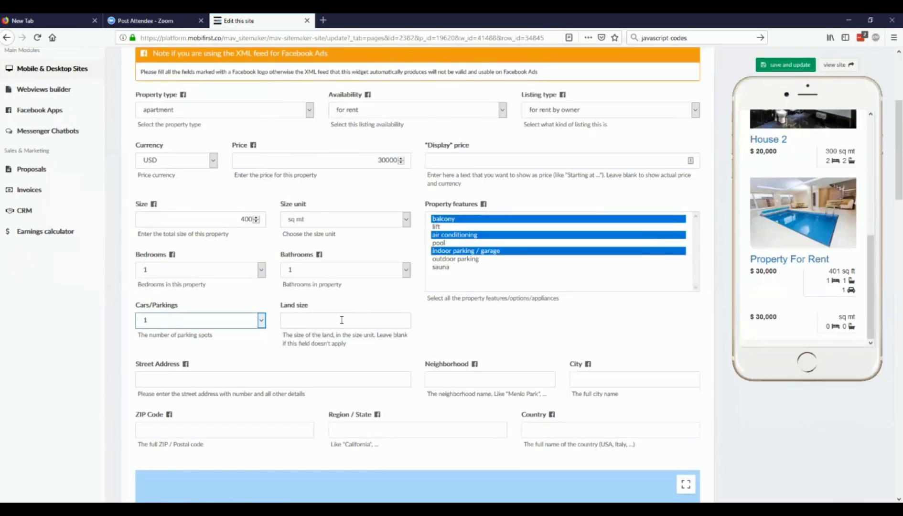
pyautogui.click(342, 320)
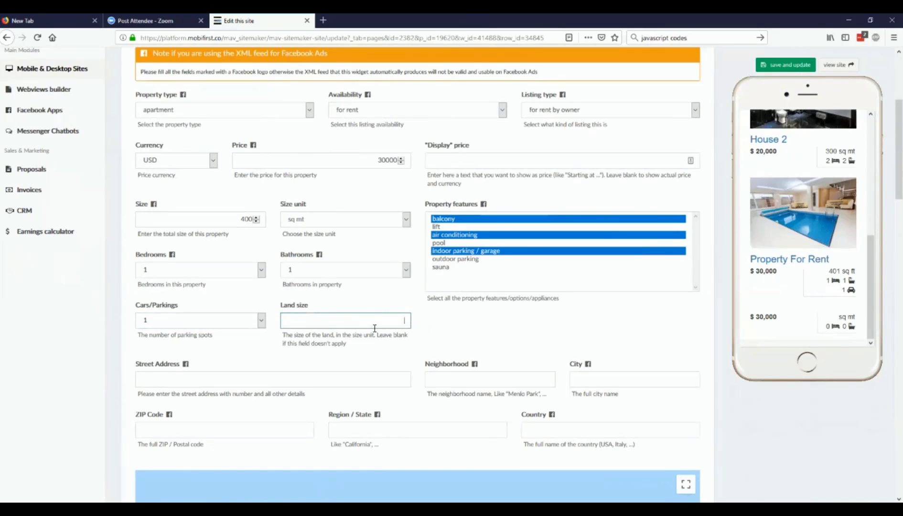
pyautogui.scroll(-3, 390, 325)
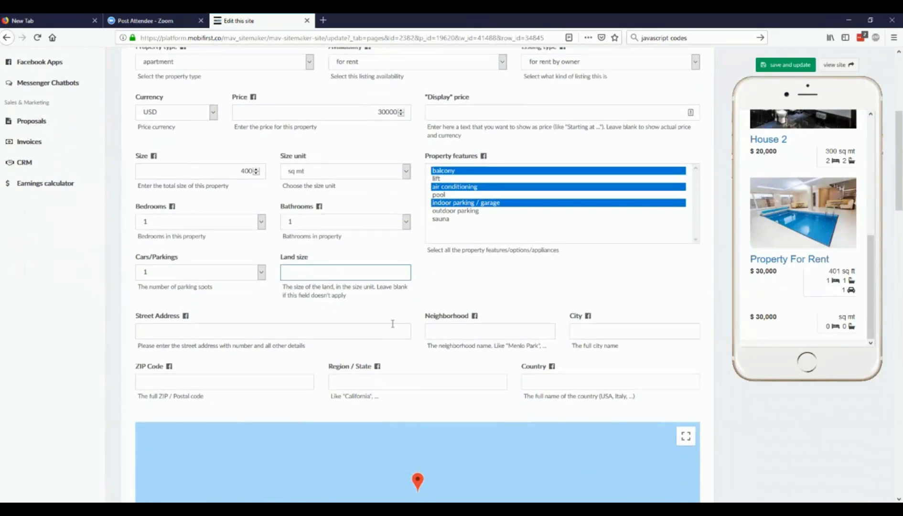
pyautogui.click(360, 229)
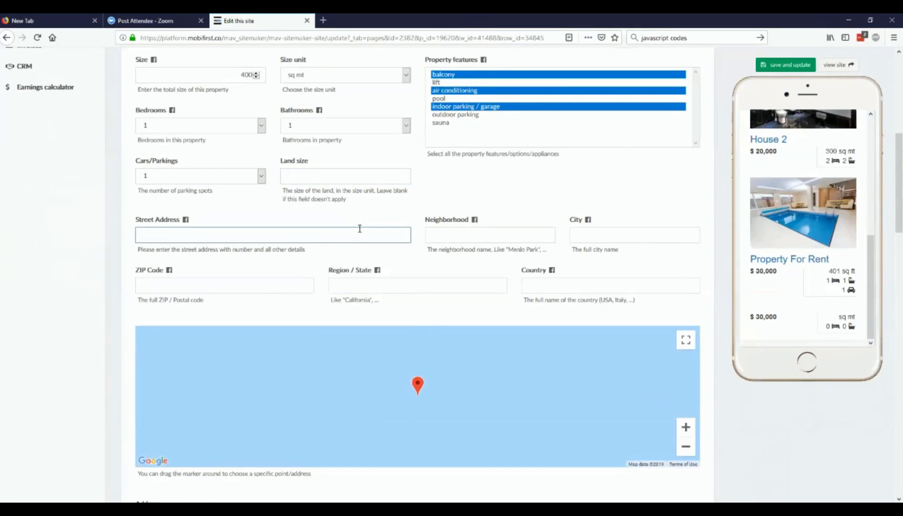
pyautogui.write('1223')
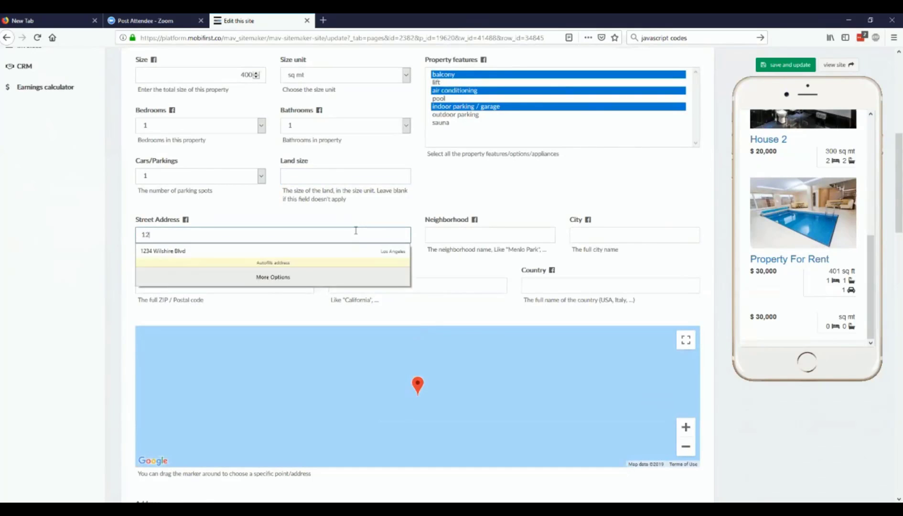
pyautogui.press('BackSpace')
pyautogui.press('BackSpace')
pyautogui.write('3')
pyautogui.click(315, 254)
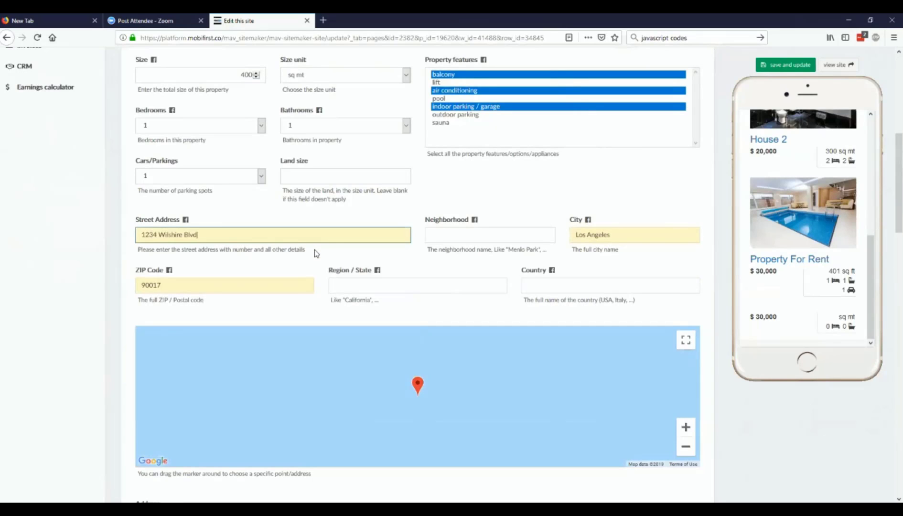
# - Copy the street address into the map's address field and choose the matching full location for the marker
pyautogui.moveTo(302, 236); pyautogui.dragTo(126, 231)
pyautogui.hotkey('ctrl', 'c')
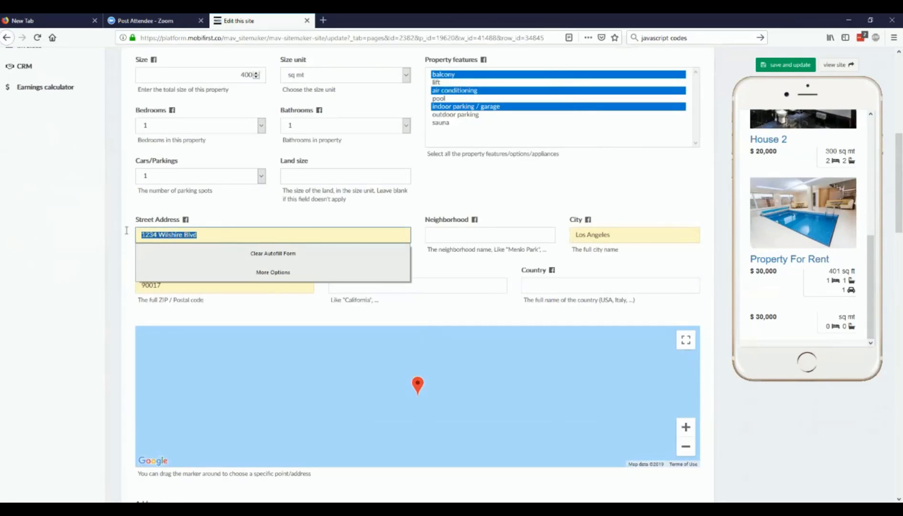
pyautogui.click(282, 219)
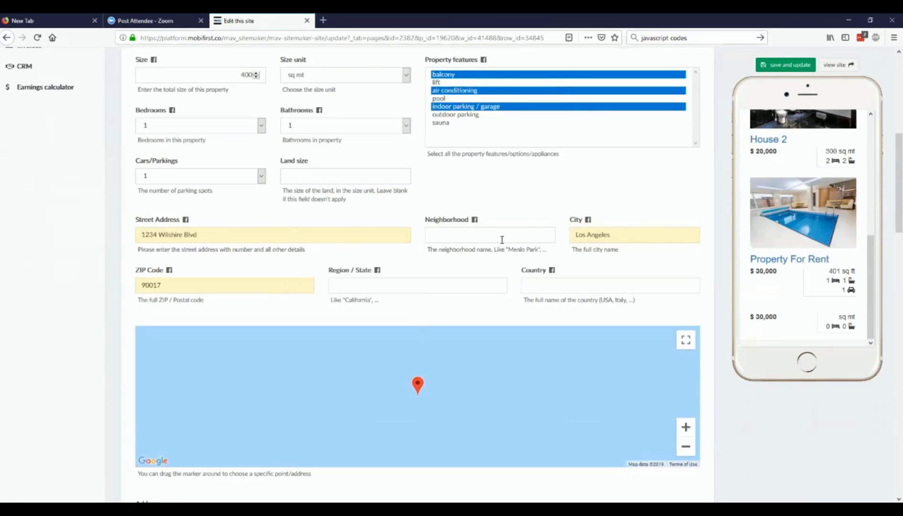
pyautogui.scroll(-3, 597, 233)
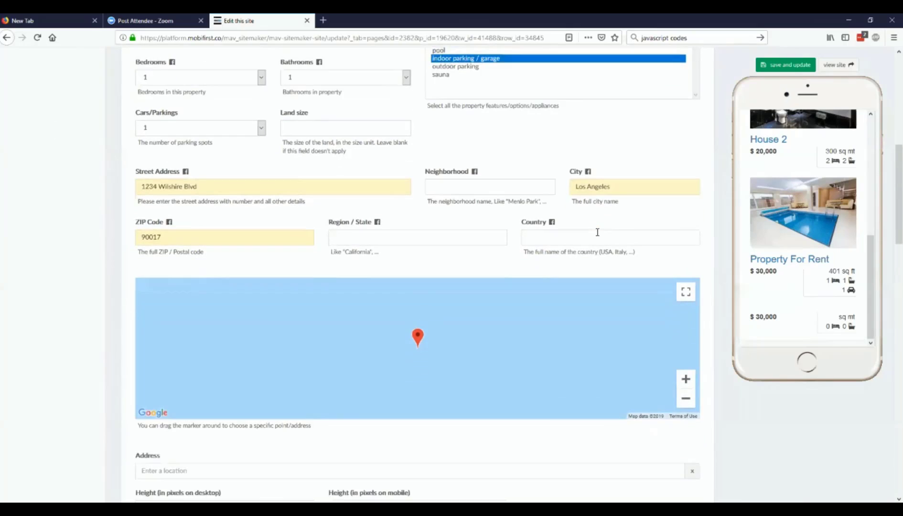
pyautogui.click(148, 422)
pyautogui.hotkey('ctrl', 'v')
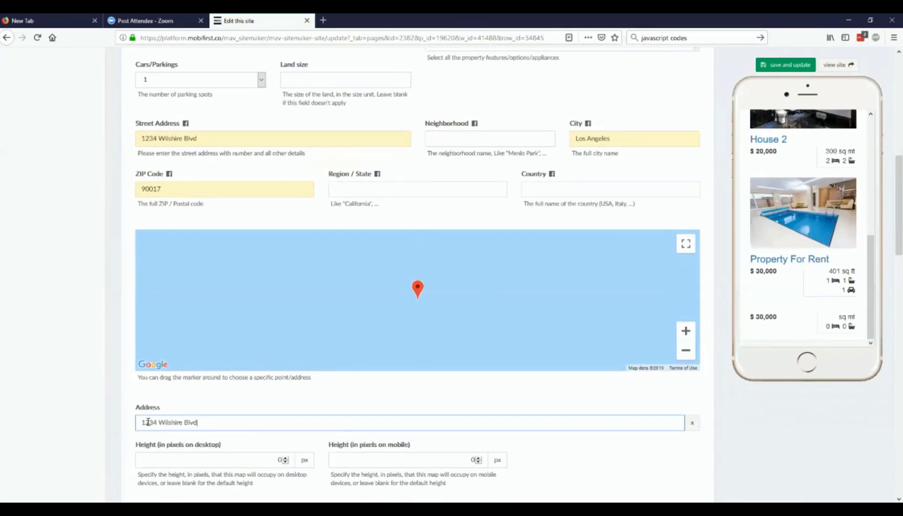
pyautogui.click(201, 440)
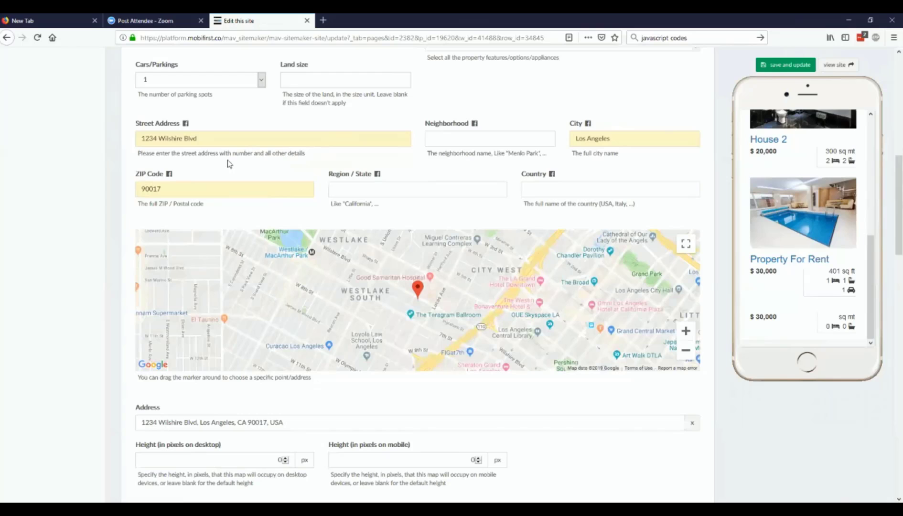
# - Save the item with its property details and address, and check the new listing in the phone preview
pyautogui.moveTo(226, 140); pyautogui.dragTo(156, 119)
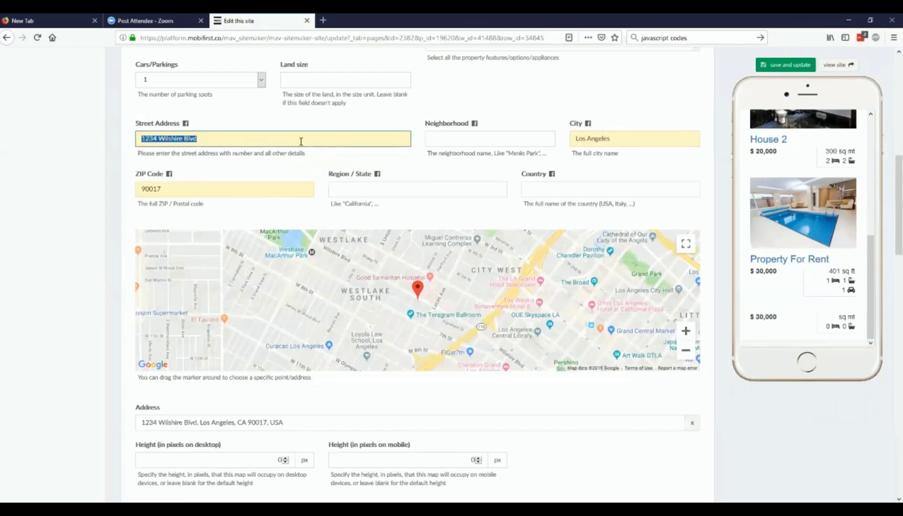
pyautogui.click(301, 141)
pyautogui.click(316, 115)
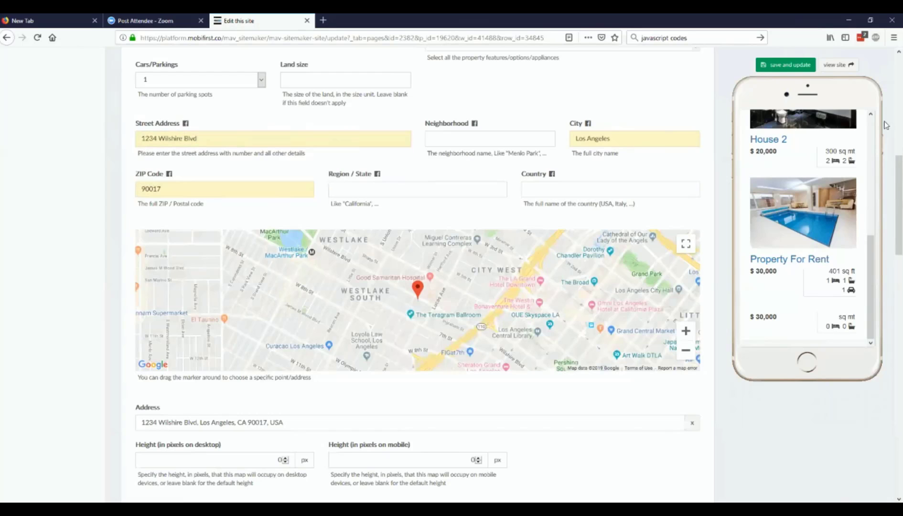
pyautogui.click(800, 64)
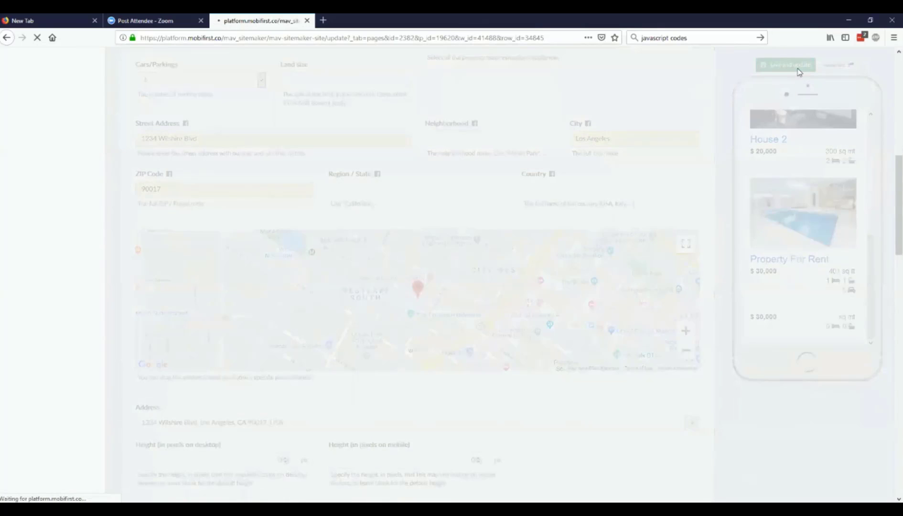
pyautogui.scroll(-5, 808, 329)
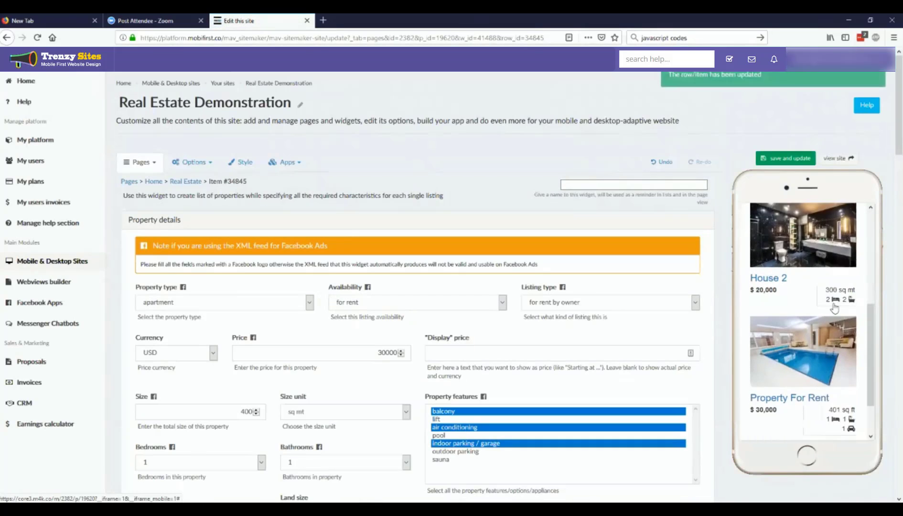
pyautogui.scroll(-4, 808, 330)
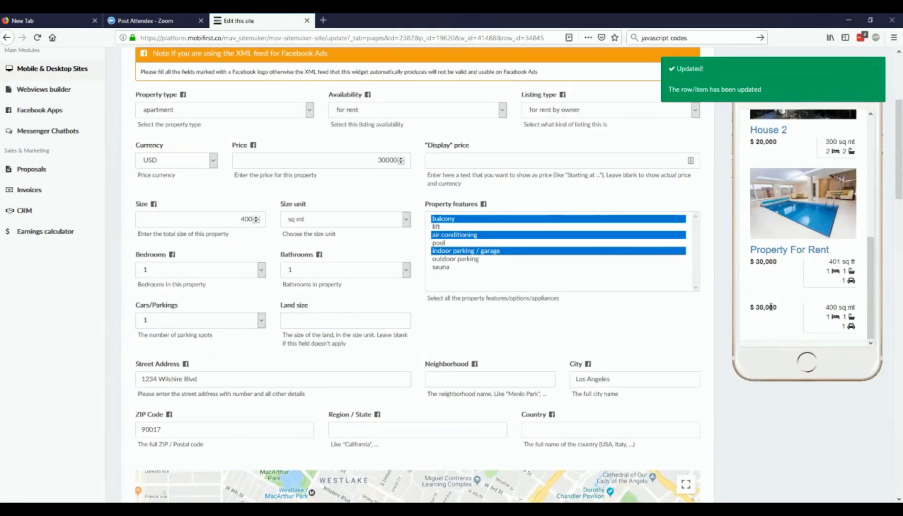
# - Set the listing's main title to Property 2, save the item, and open that listing in the phone preview
pyautogui.scroll(-6, 158, 292)
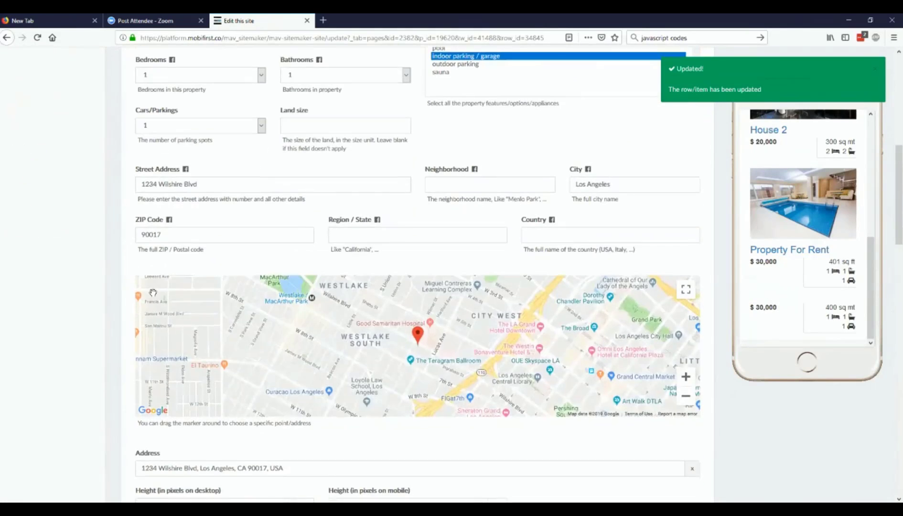
pyautogui.scroll(-2, 111, 341)
pyautogui.click(164, 386)
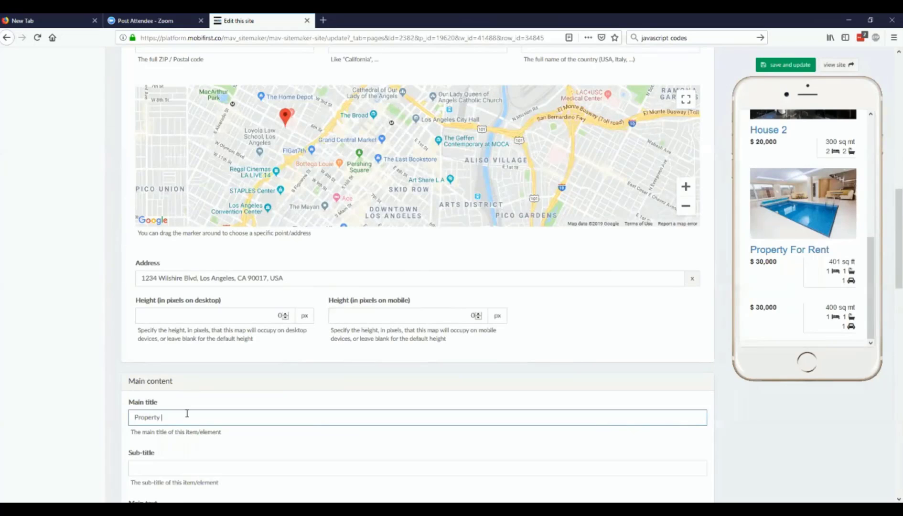
pyautogui.click(793, 66)
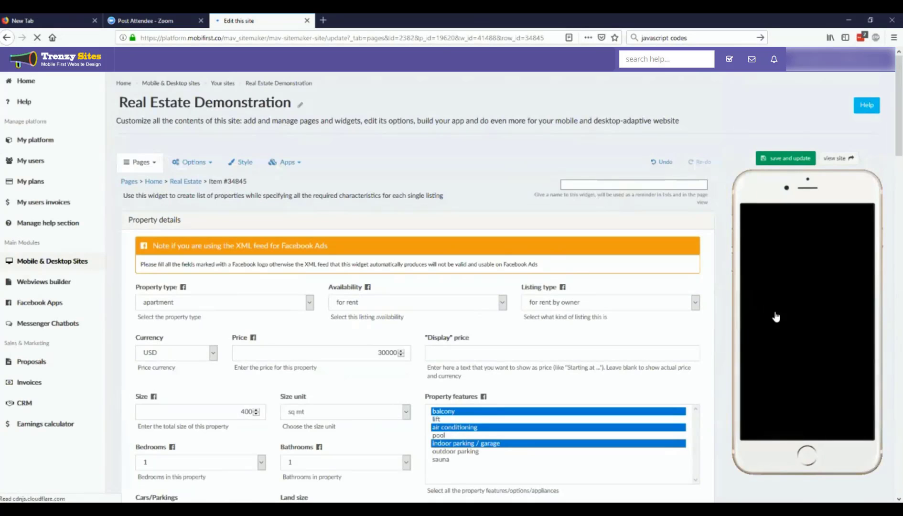
pyautogui.click(773, 389)
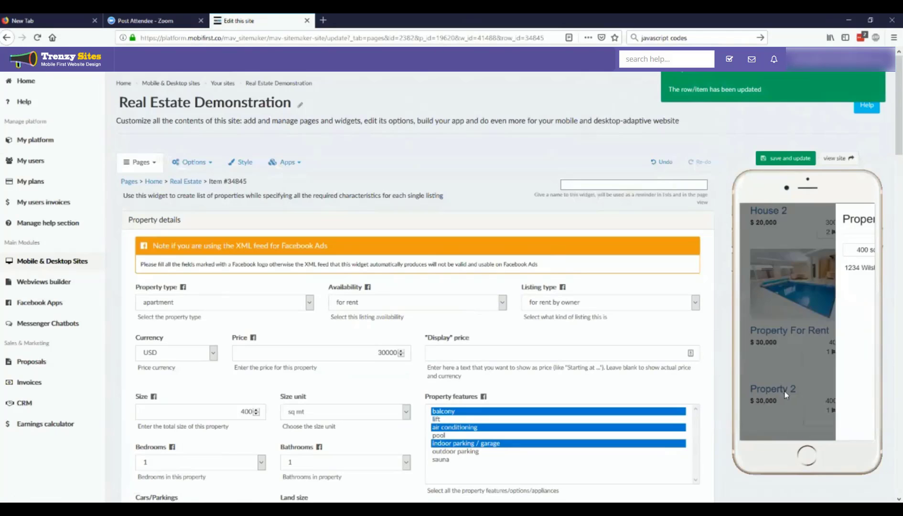
# - Review the Property 2 listing's details and location map in the phone preview, and close the listing
pyautogui.scroll(-2, 786, 356)
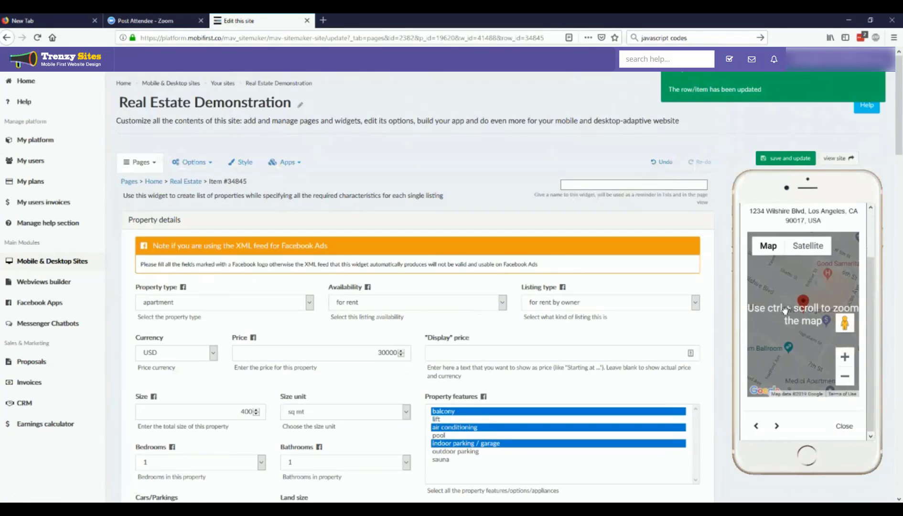
pyautogui.scroll(2, 846, 226)
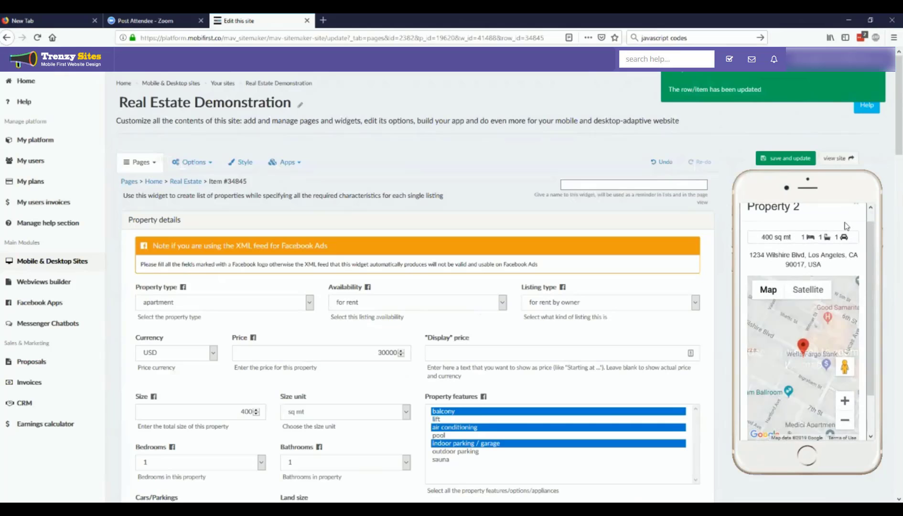
pyautogui.click(858, 219)
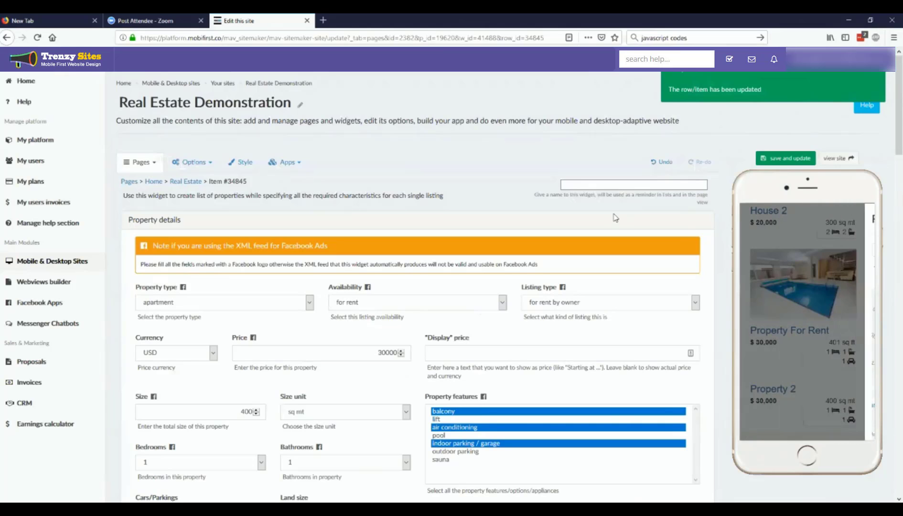
# - Go to the item's main content section and check the Property For Rent listing in the phone preview for comparison
pyautogui.scroll(-3, 616, 217)
pyautogui.scroll(-15, 615, 214)
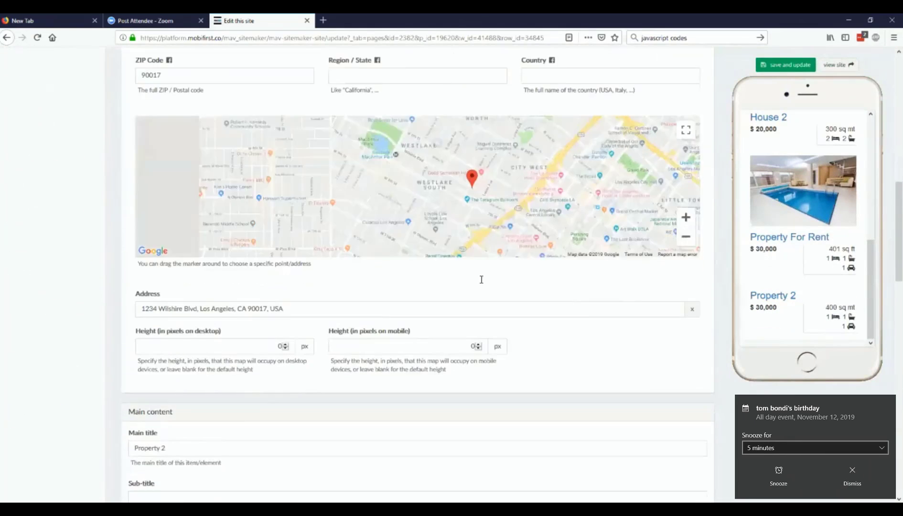
pyautogui.scroll(-1, 158, 364)
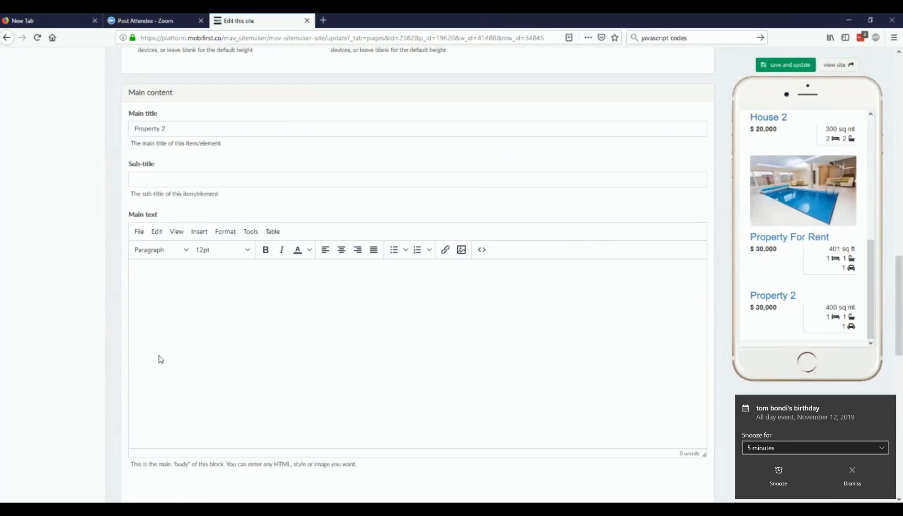
pyautogui.scroll(1, 175, 356)
pyautogui.click(185, 354)
pyautogui.click(775, 239)
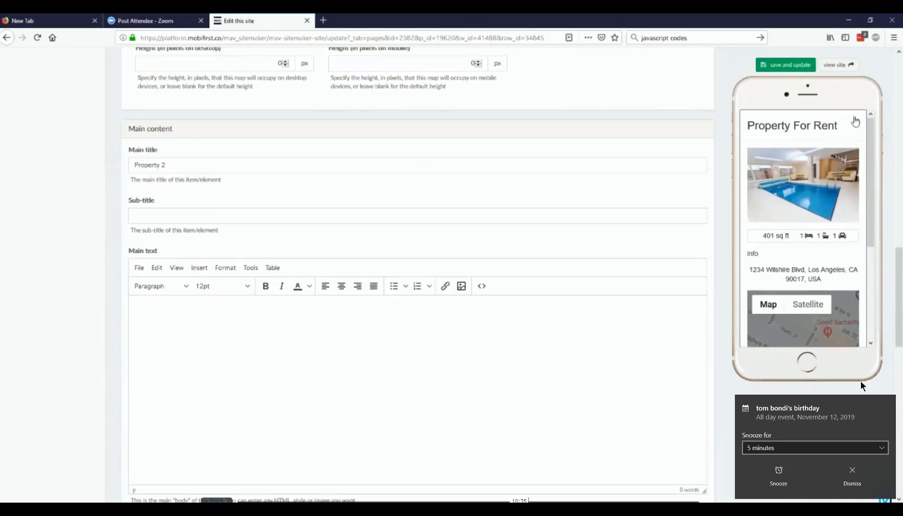
pyautogui.click(856, 122)
# - Open House 2 in the phone preview and review its sub-title, main text and map, dismissing the calendar reminder
pyautogui.click(764, 121)
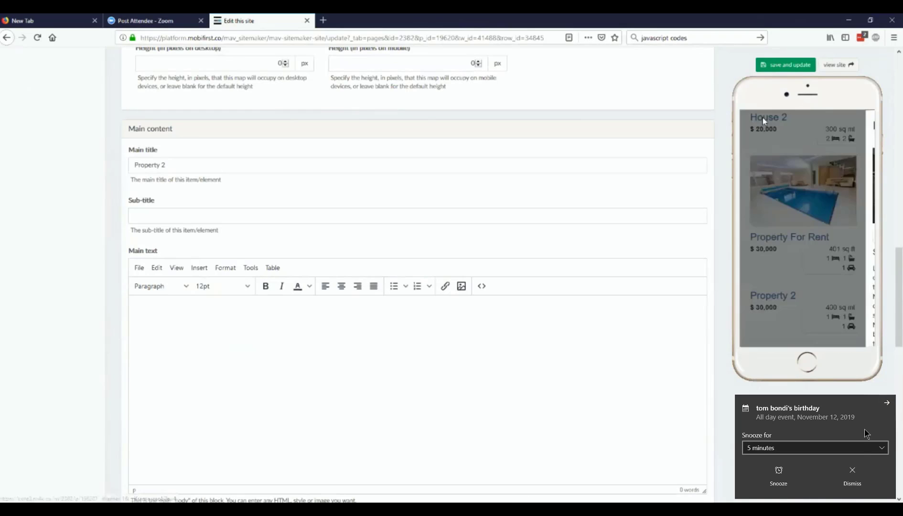
pyautogui.scroll(-2, 805, 283)
pyautogui.click(852, 479)
pyautogui.moveTo(770, 163); pyautogui.dragTo(733, 169)
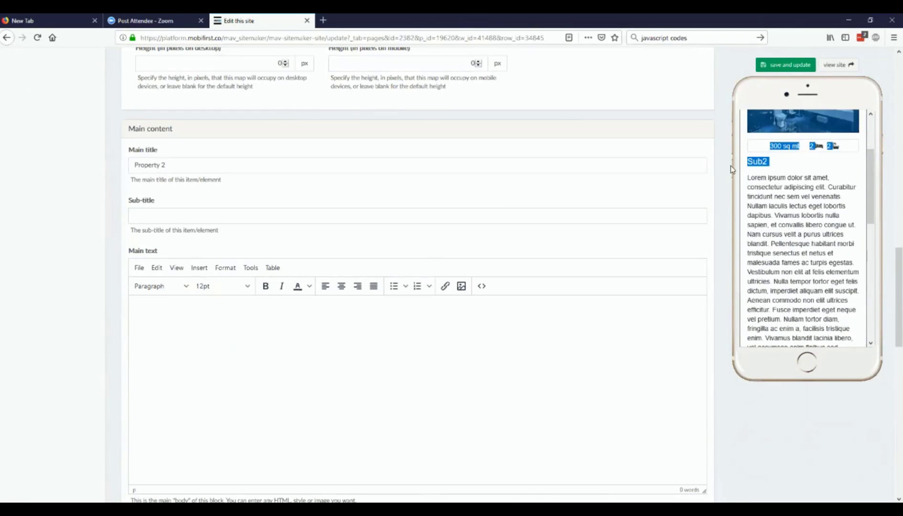
pyautogui.click(766, 177)
pyautogui.scroll(-6, 809, 235)
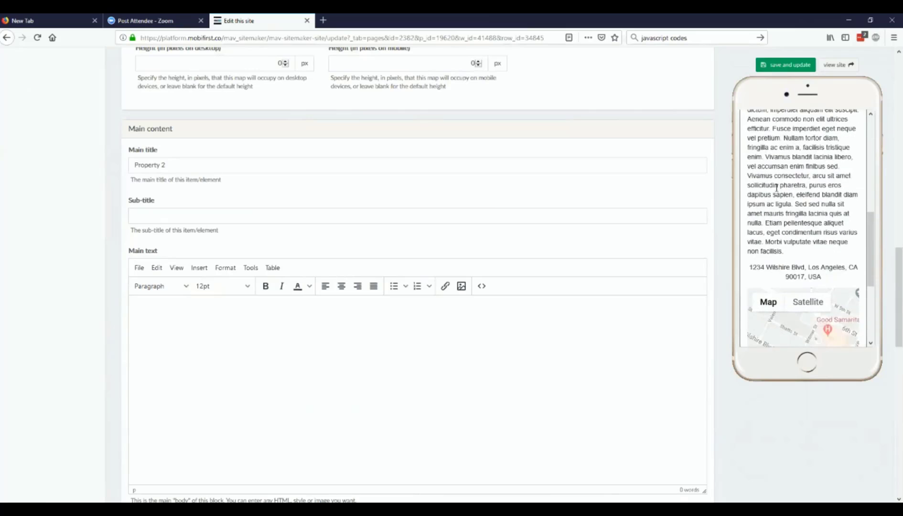
pyautogui.scroll(-5, 810, 235)
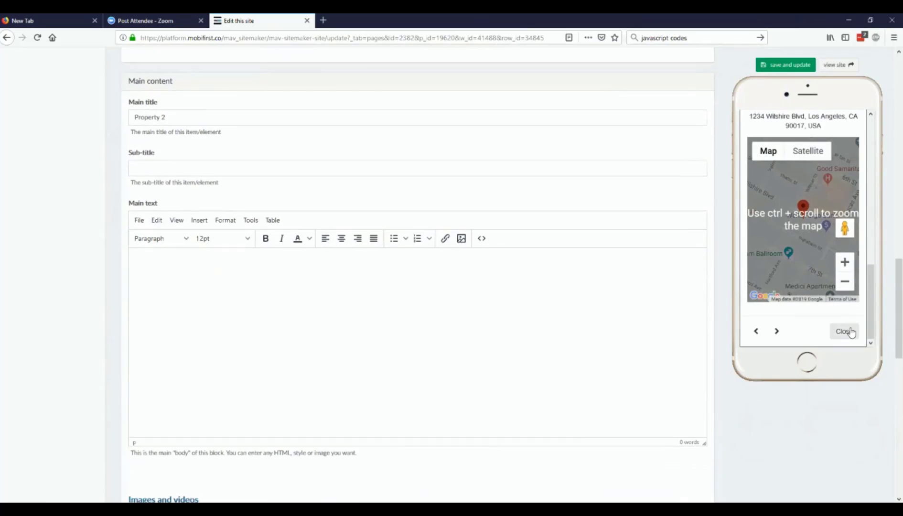
# - Close the previewed listing and enter "Main Text" as the Property 2 item's main text
pyautogui.click(843, 331)
pyautogui.click(166, 323)
pyautogui.write('Main Text')
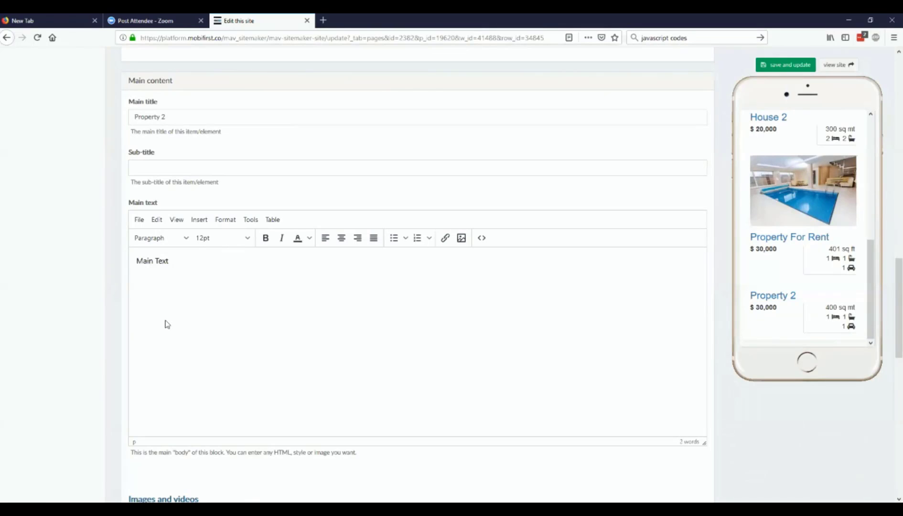
# - Add the white bathroom image from the Global Media Library's Apartment category, save the item, and check it in the phone preview
pyautogui.scroll(-5, 166, 323)
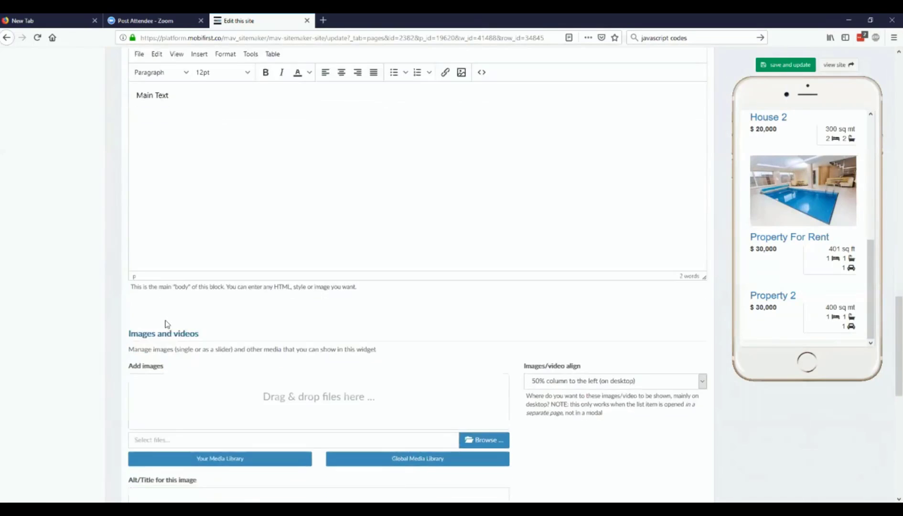
pyautogui.scroll(-2, 424, 340)
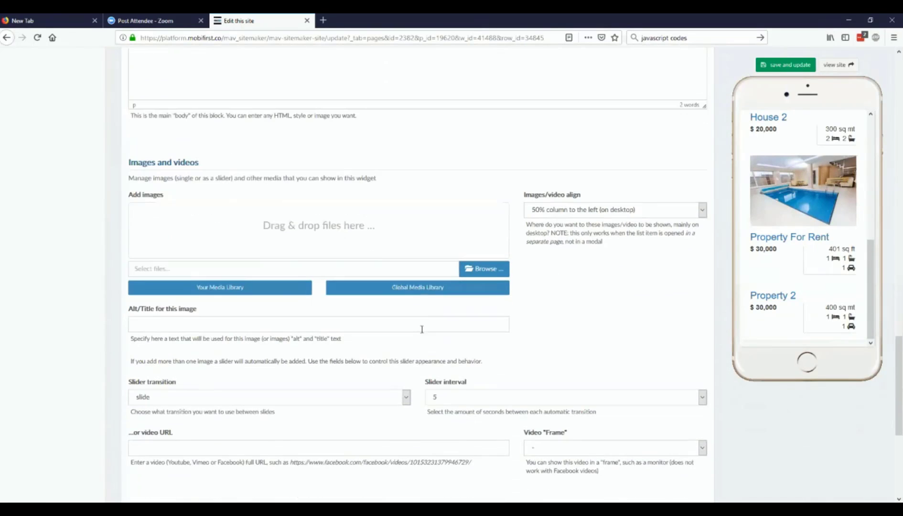
pyautogui.click(405, 293)
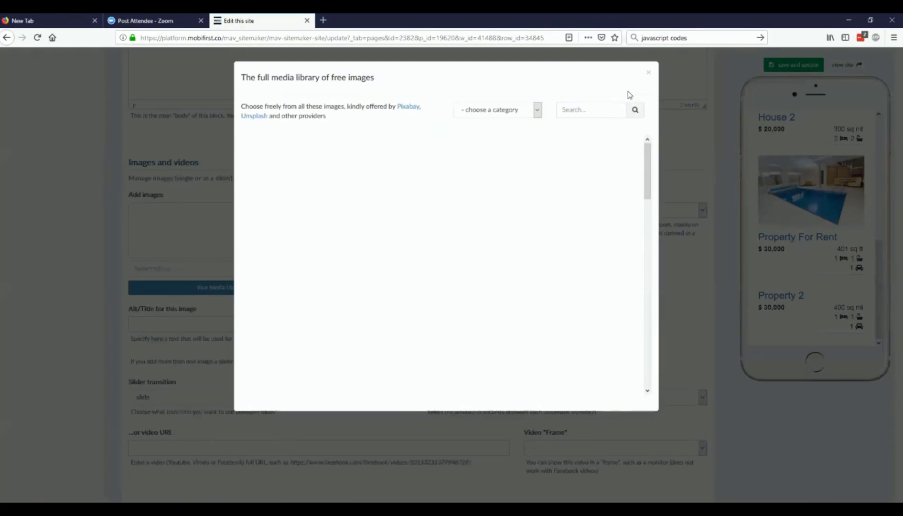
pyautogui.click(482, 113)
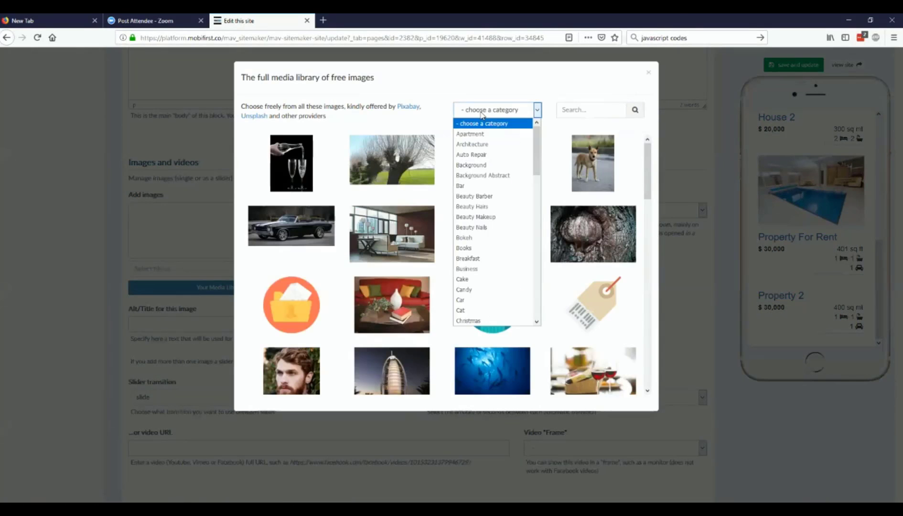
pyautogui.click(489, 134)
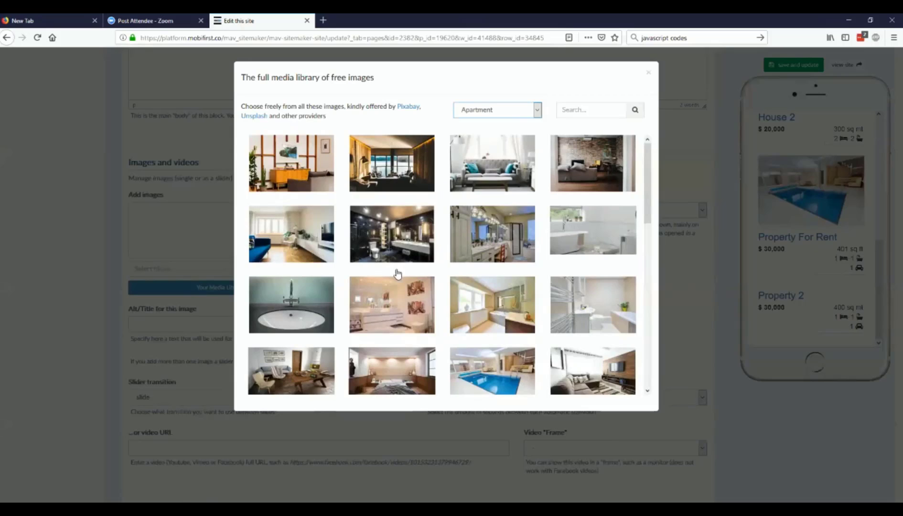
pyautogui.click(381, 297)
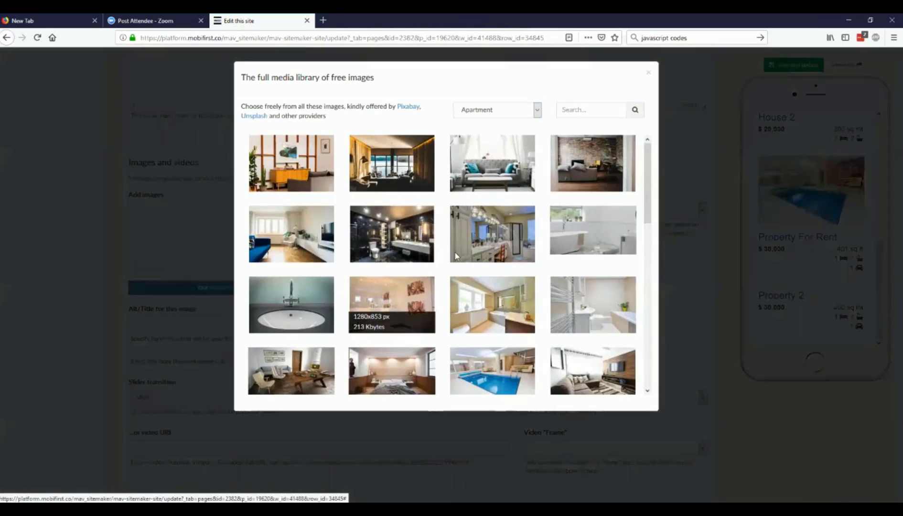
pyautogui.click(563, 318)
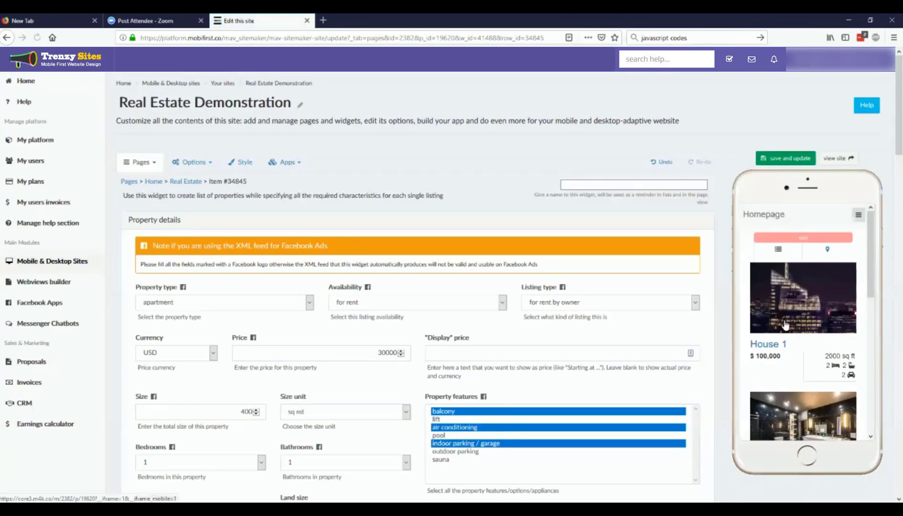
pyautogui.scroll(-8, 783, 332)
pyautogui.scroll(-5, 776, 344)
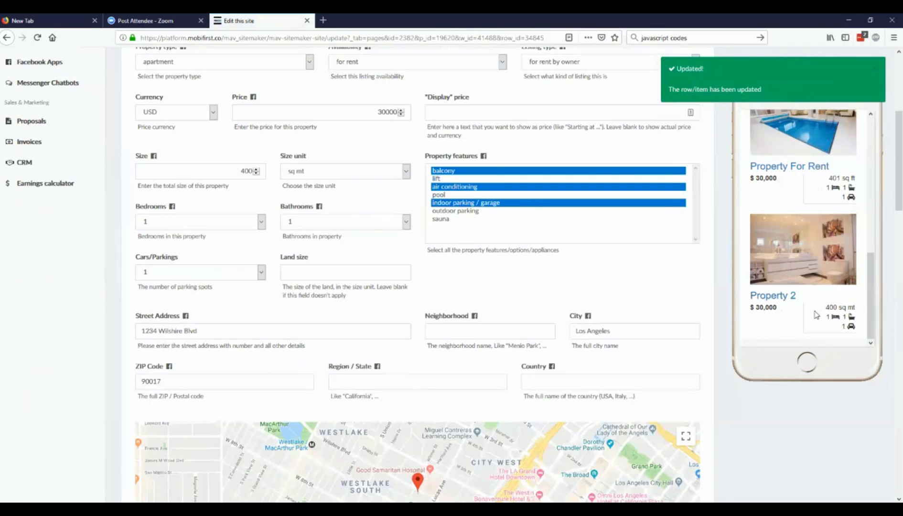
# - Add a new button to the item to view the available link types, and remove the button
pyautogui.scroll(-14, 579, 280)
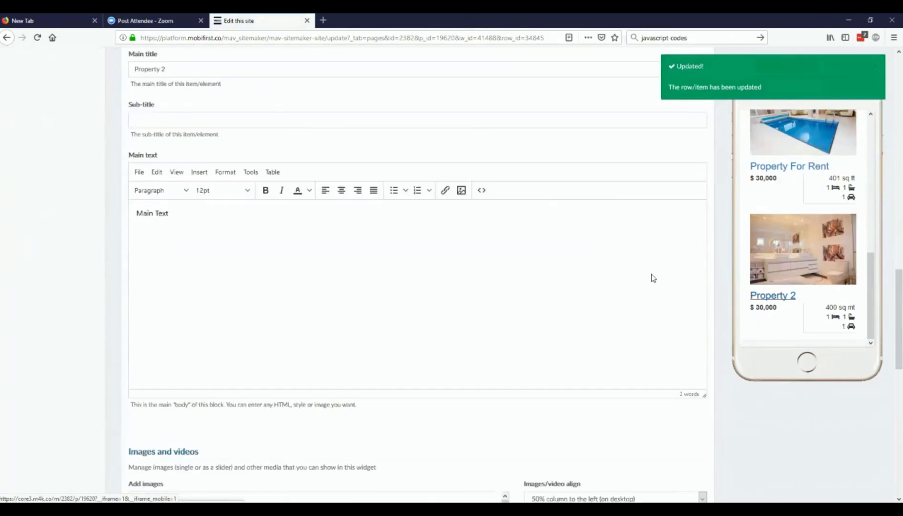
pyautogui.scroll(-11, 654, 279)
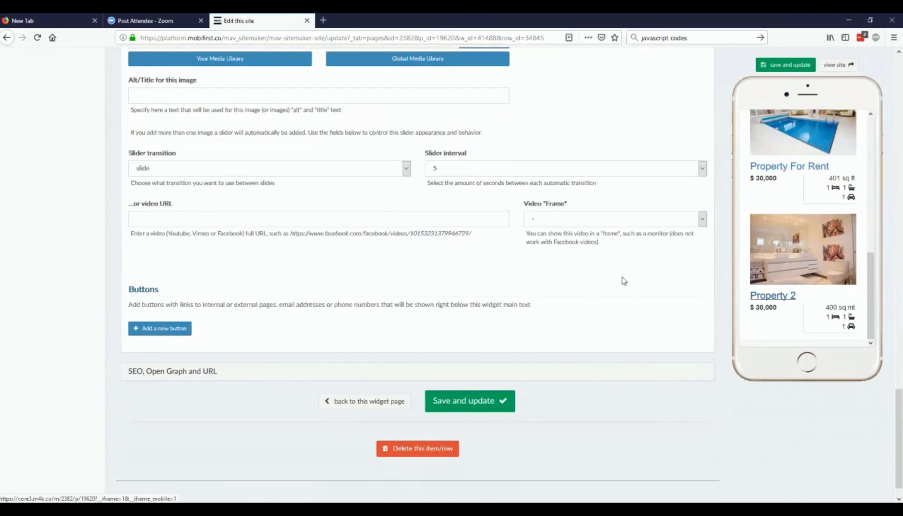
pyautogui.click(165, 330)
pyautogui.click(177, 338)
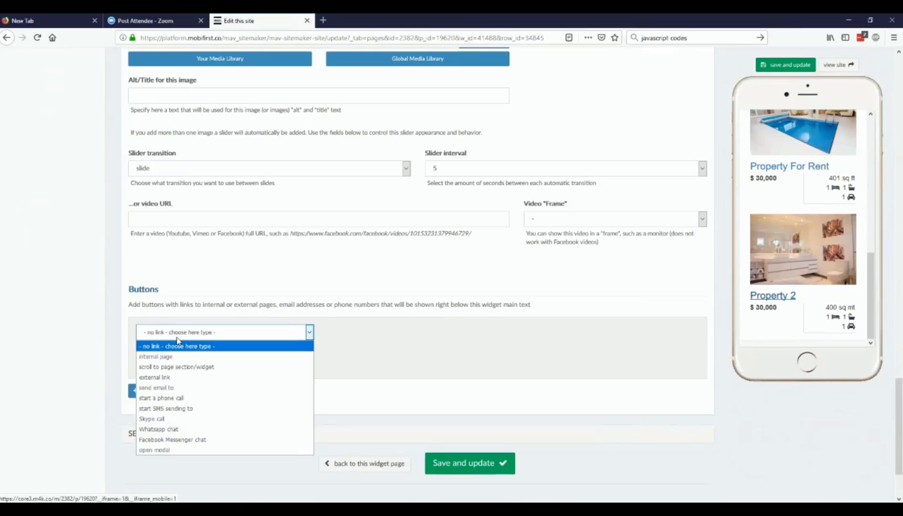
pyautogui.click(457, 356)
pyautogui.click(139, 364)
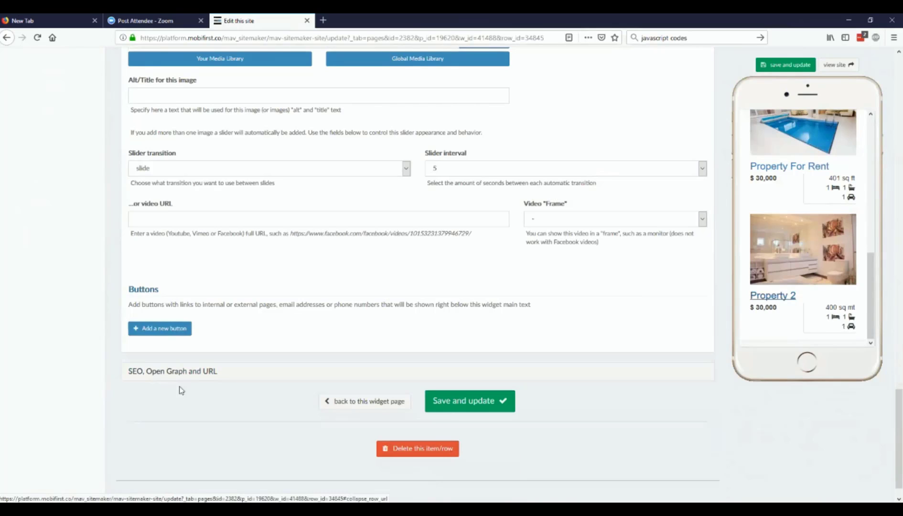
# - Expand the SEO, Open Graph and URL section, review its fields, and collapse it
pyautogui.click(142, 371)
pyautogui.scroll(-5, 190, 342)
pyautogui.scroll(3, 190, 341)
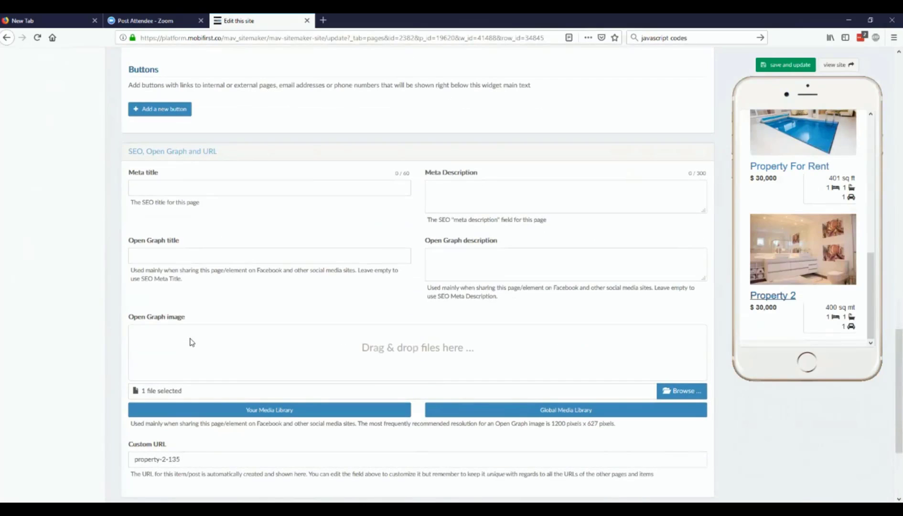
pyautogui.click(165, 156)
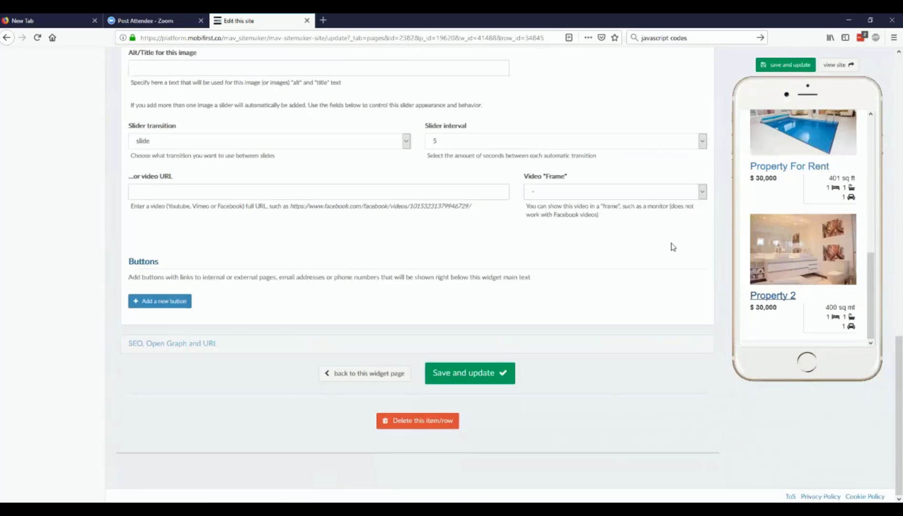
# - Expand the item's Property details section again, review the values, and save the item
pyautogui.scroll(15, 671, 247)
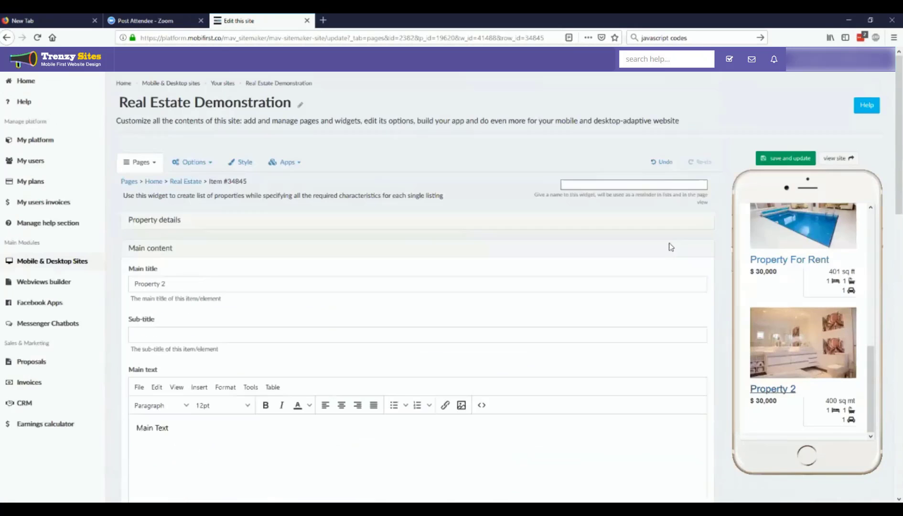
pyautogui.click(151, 223)
pyautogui.scroll(-2, 782, 269)
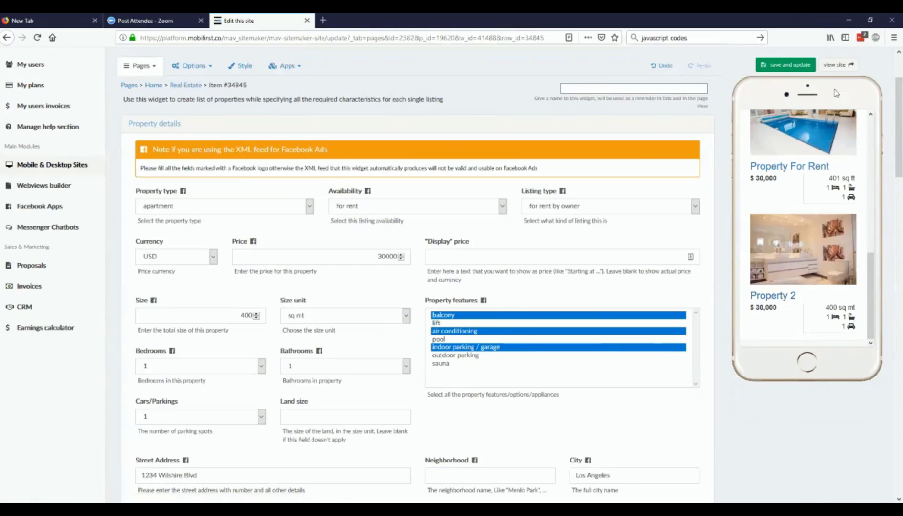
pyautogui.click(786, 65)
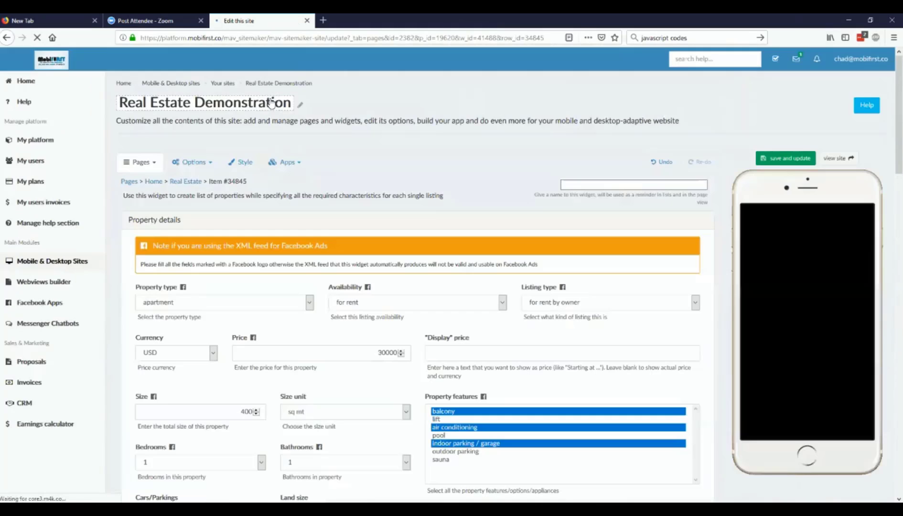
# - Return to the Real Estate widget's page, check its listings in the phone preview, and expand the additional options
pyautogui.click(182, 182)
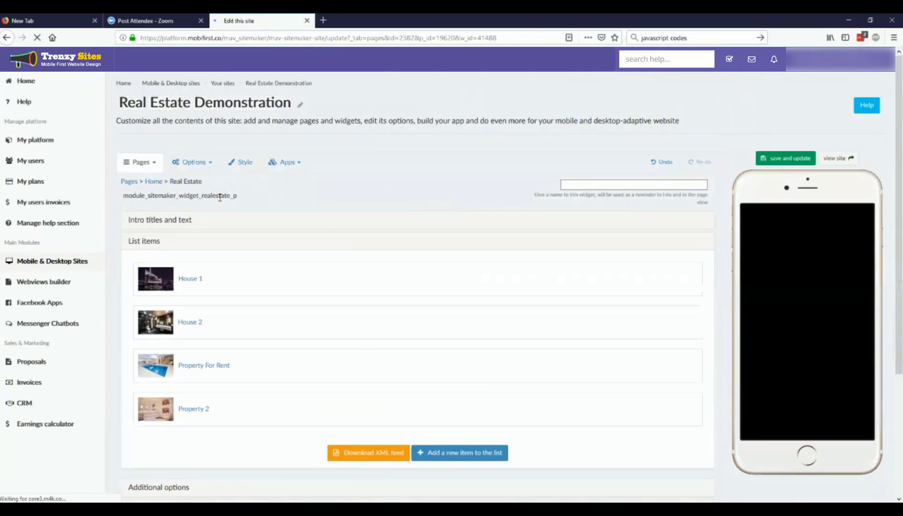
pyautogui.scroll(-3, 382, 244)
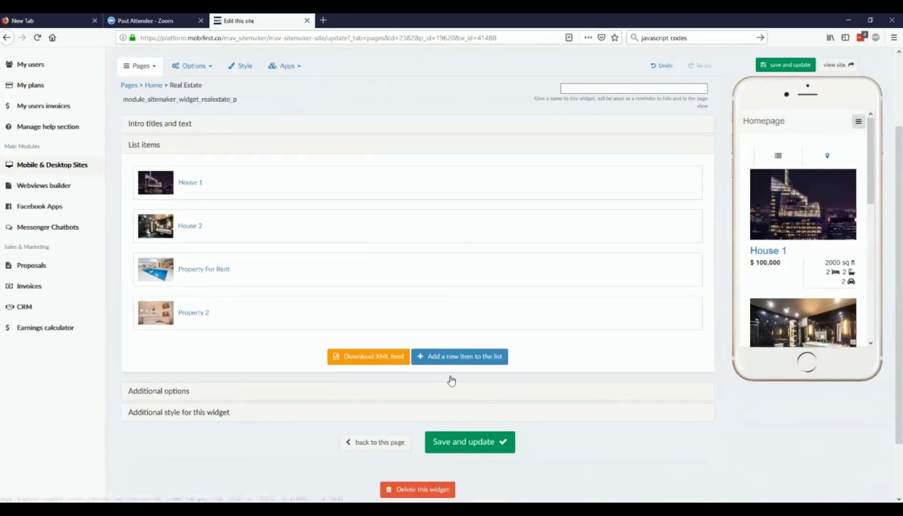
pyautogui.scroll(-3, 855, 256)
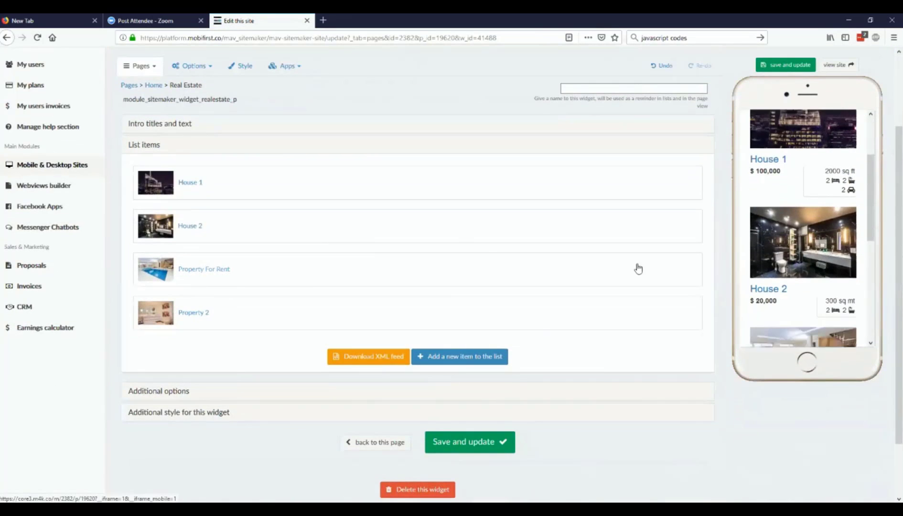
pyautogui.click(133, 391)
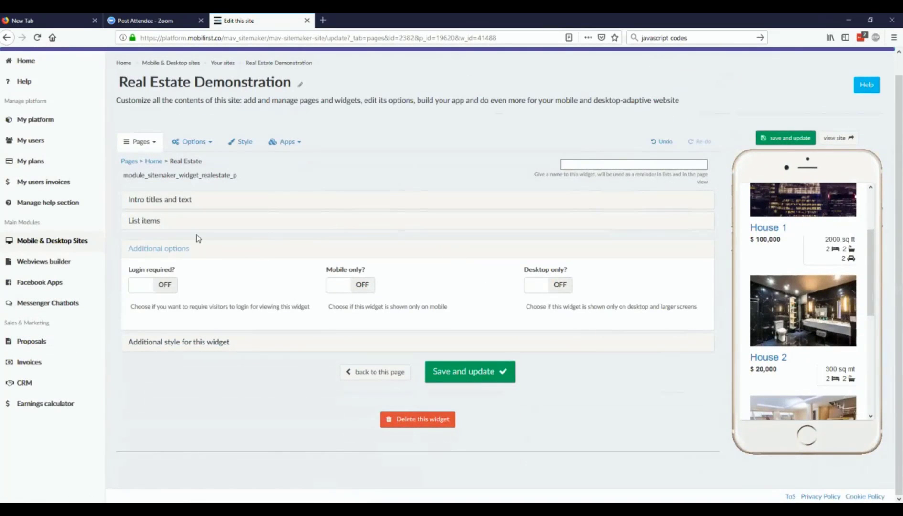
# - Expand the list items, open their XML feed, highlight its contents, and return to the site editor
pyautogui.click(150, 229)
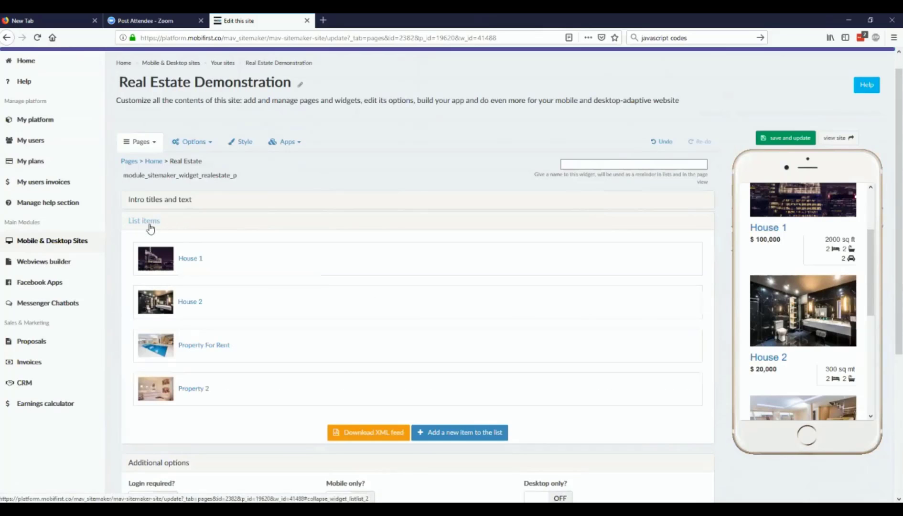
pyautogui.click(389, 429)
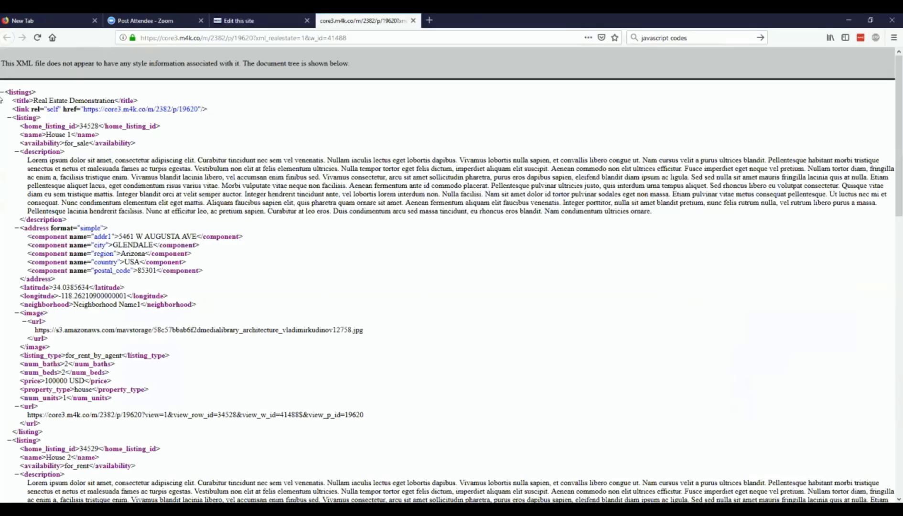
pyautogui.moveTo(1, 99); pyautogui.dragTo(525, 335)
pyautogui.click(241, 19)
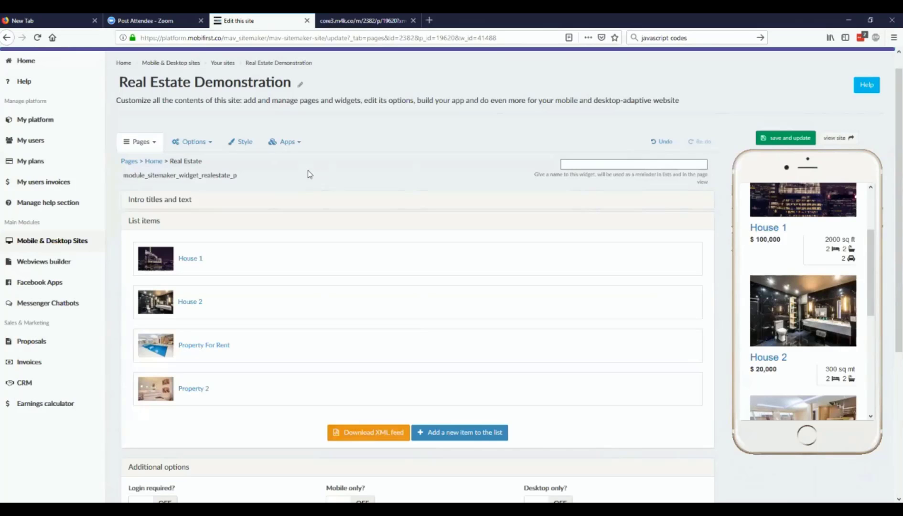
# - Review the property listings in the phone preview, view Property 2's details, and close them
pyautogui.scroll(-2, 821, 350)
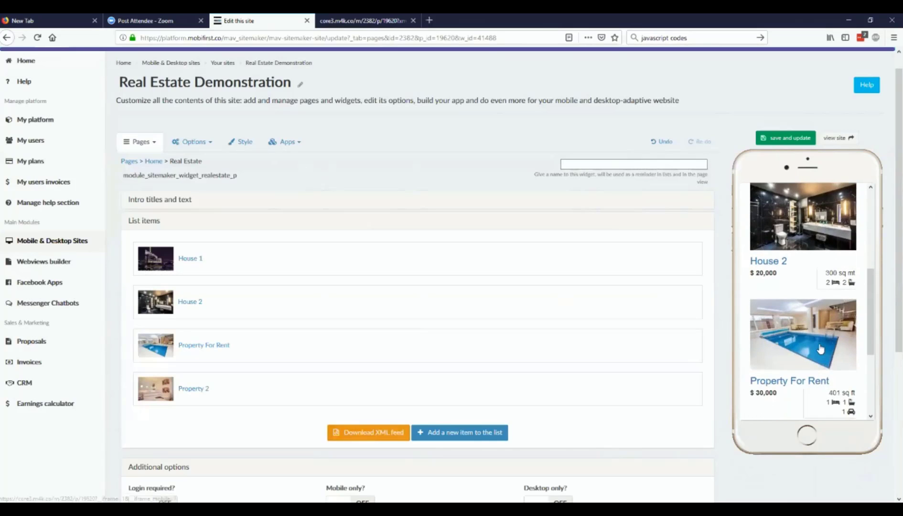
pyautogui.scroll(2, 821, 349)
pyautogui.scroll(-5, 810, 329)
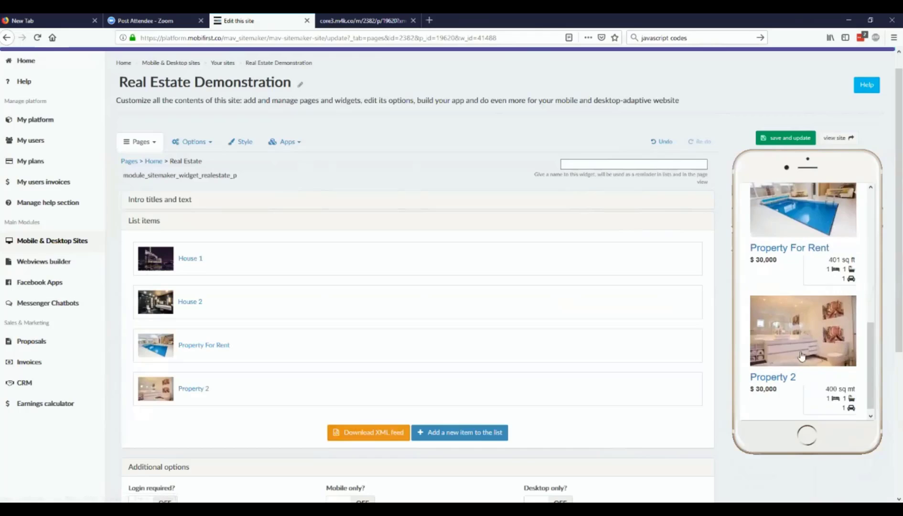
pyautogui.click(793, 373)
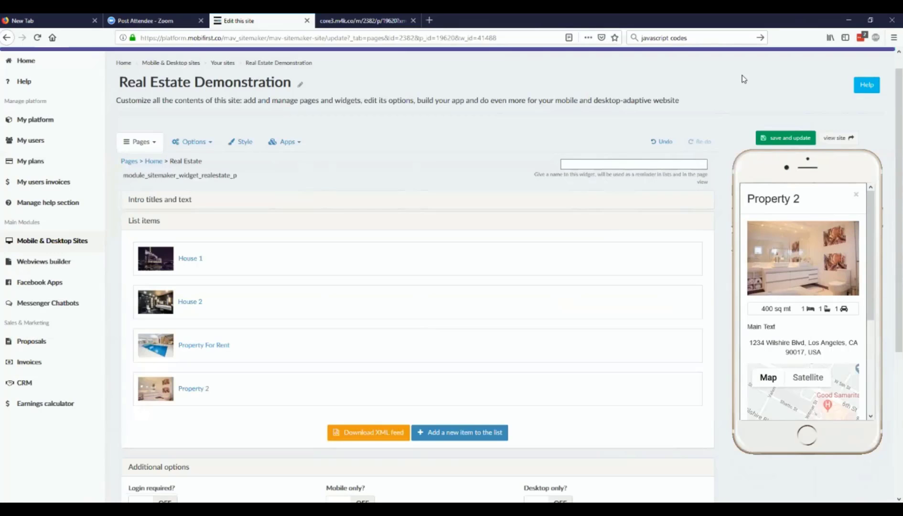
pyautogui.click(856, 194)
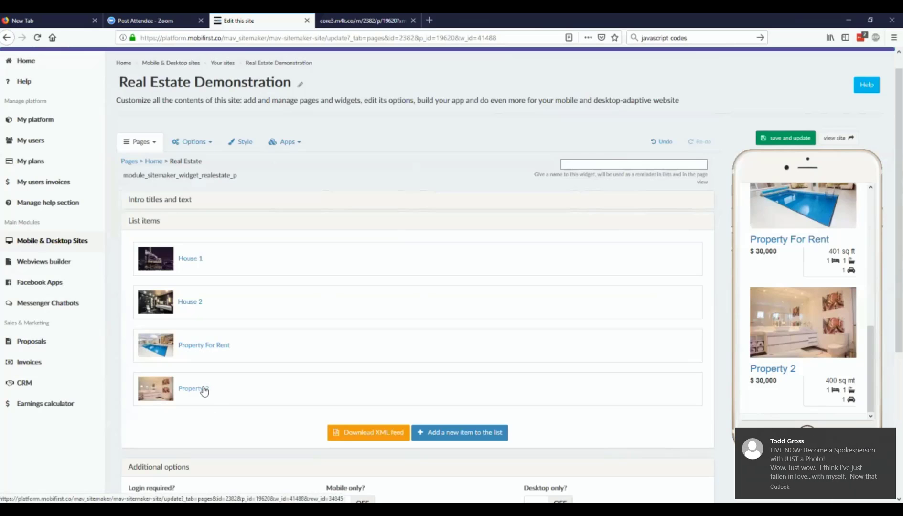
# - Open the Property 2 list item for editing and add a new button below its main text
pyautogui.click(204, 390)
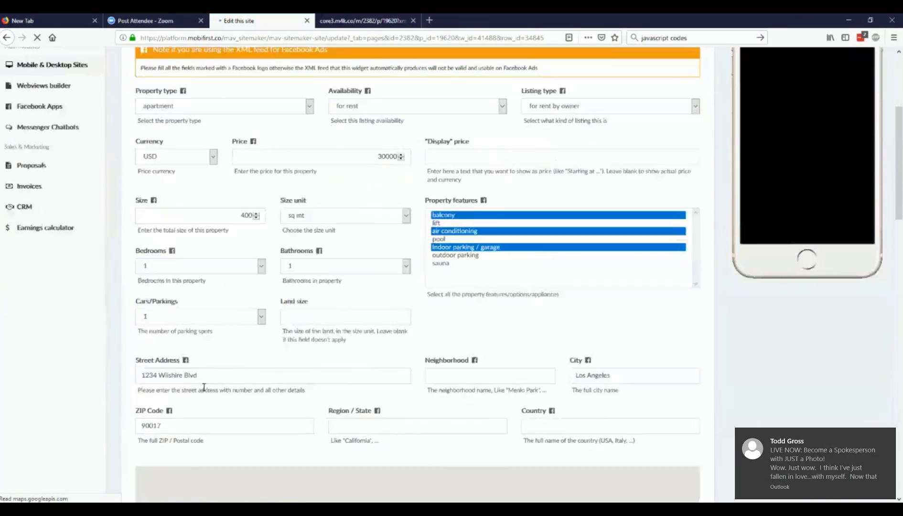
pyautogui.scroll(-10, 233, 382)
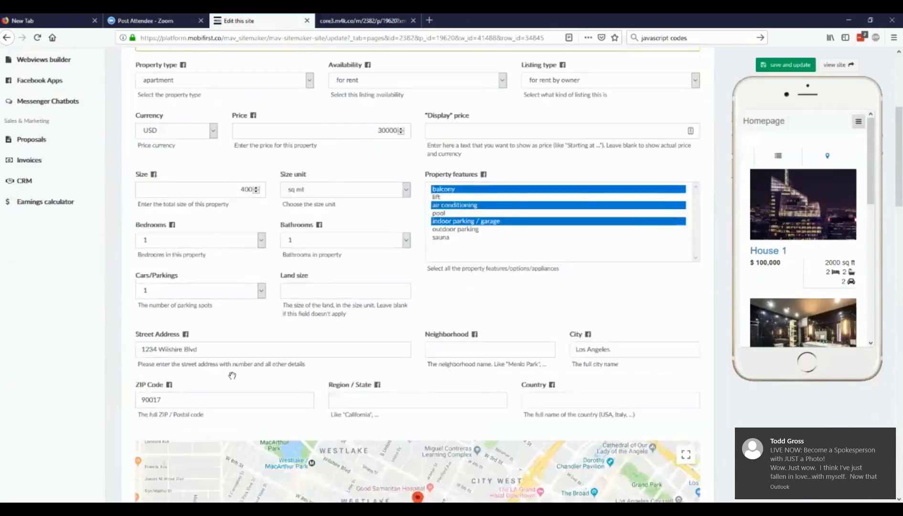
pyautogui.scroll(-13, 234, 380)
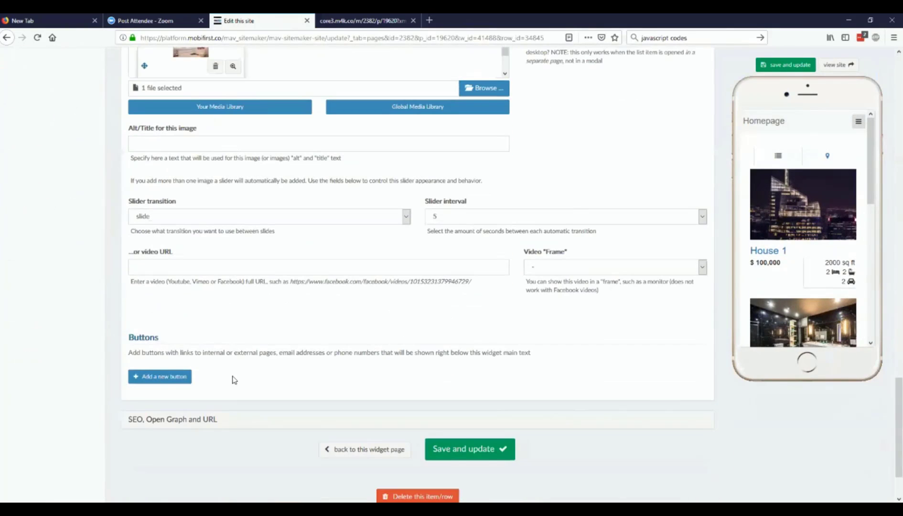
pyautogui.click(178, 381)
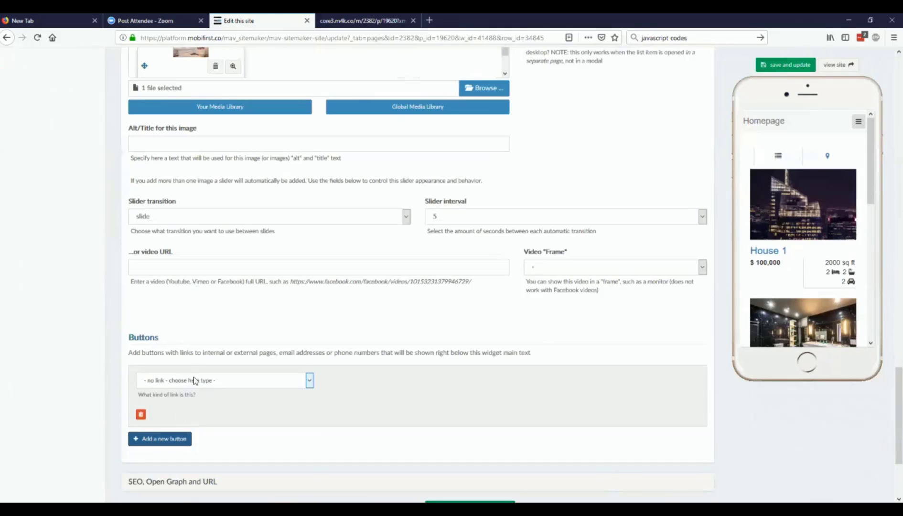
# - Set the new button's link type to start a phone call, enter the phone number, and save the item
pyautogui.click(201, 381)
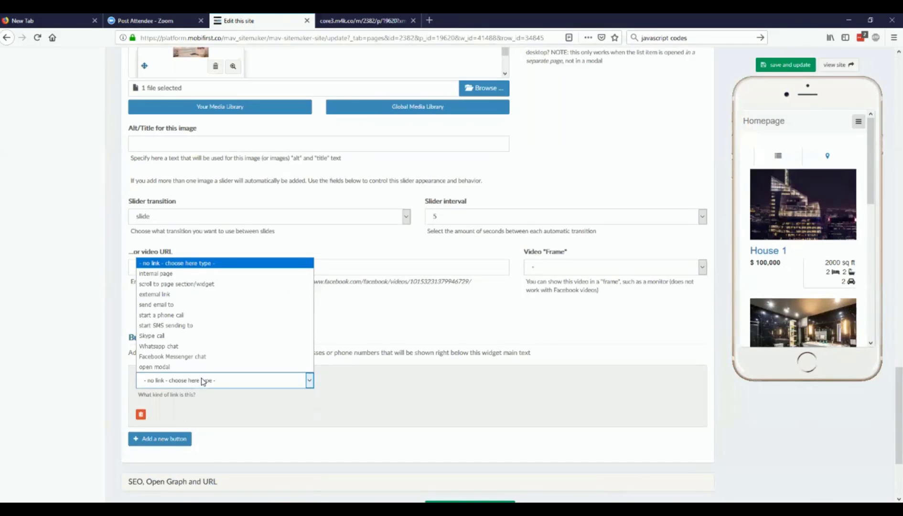
pyautogui.click(193, 316)
pyautogui.click(448, 387)
pyautogui.write('0123456789')
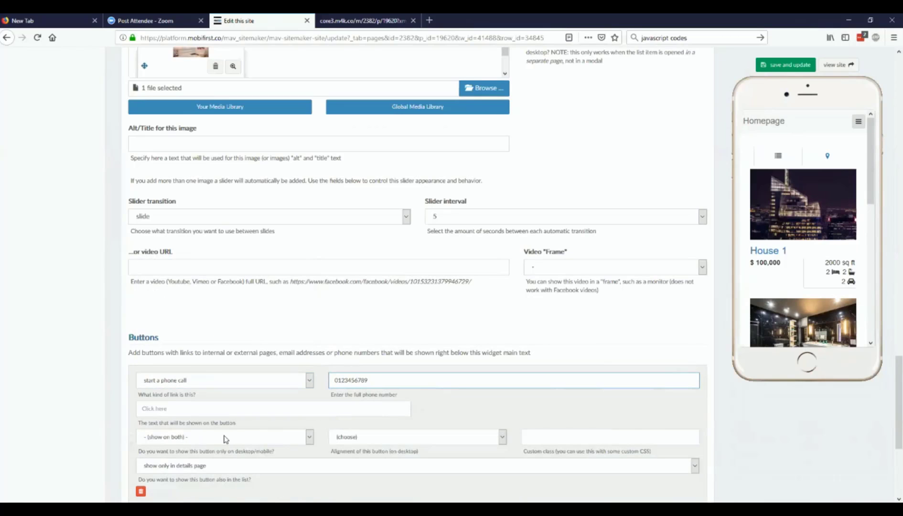
pyautogui.scroll(-2, 227, 439)
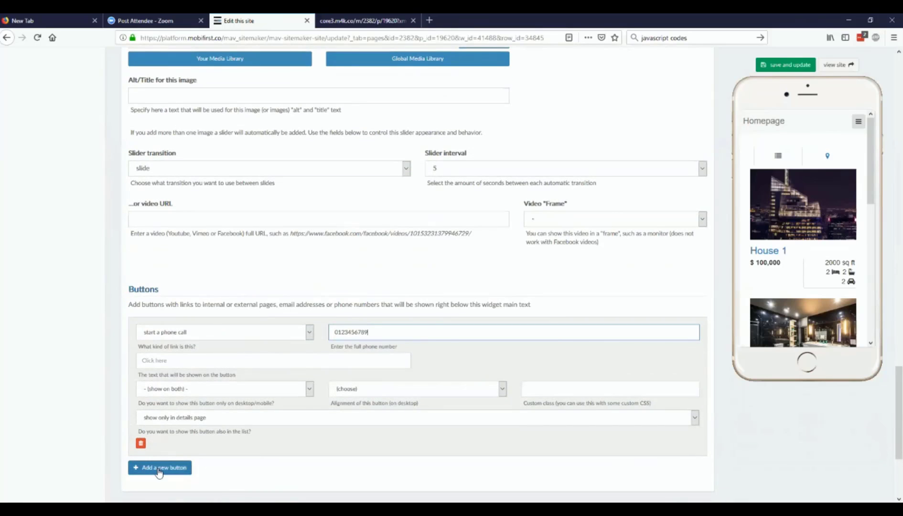
pyautogui.click(779, 66)
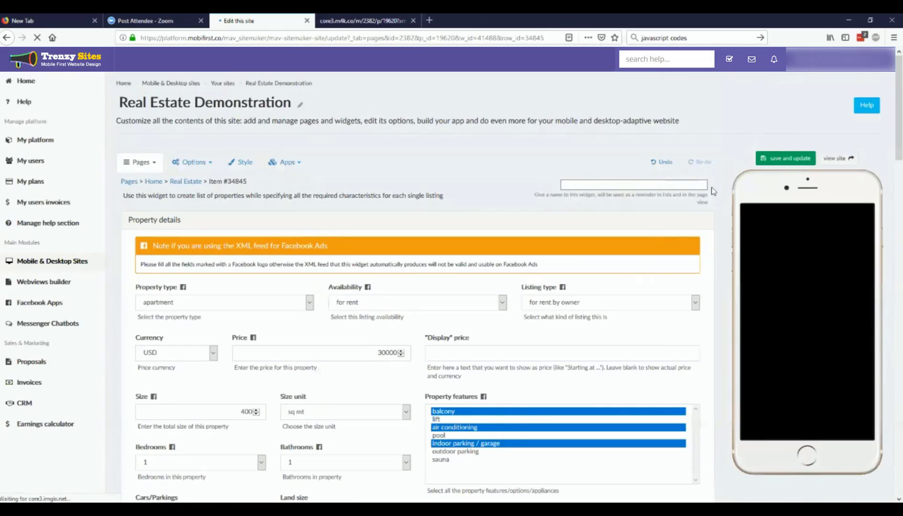
# - Open Property 2's details in the phone preview and look through them for the phone-call button
pyautogui.scroll(-7, 792, 292)
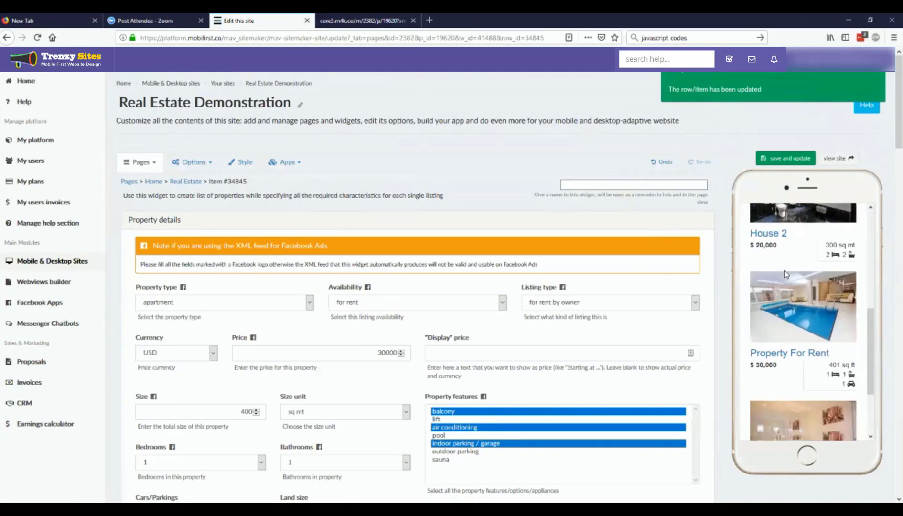
pyautogui.click(791, 386)
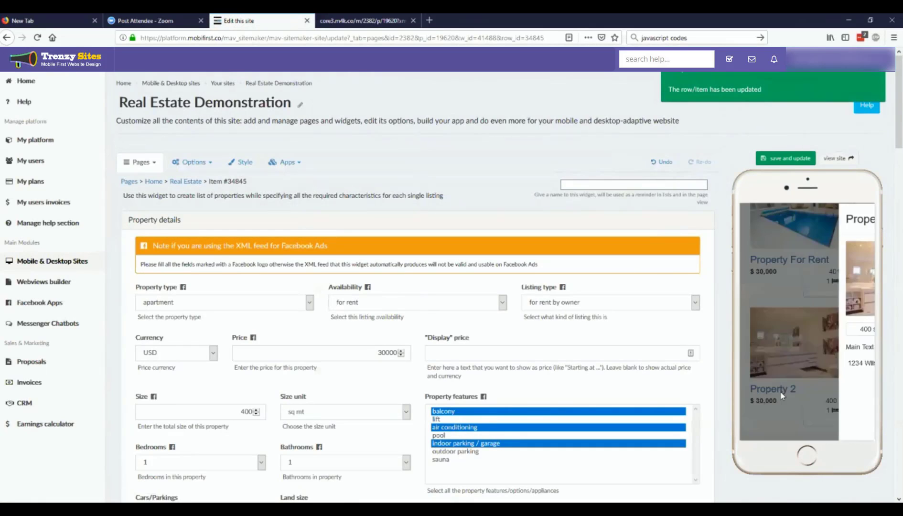
pyautogui.scroll(-3, 798, 366)
pyautogui.scroll(3, 797, 366)
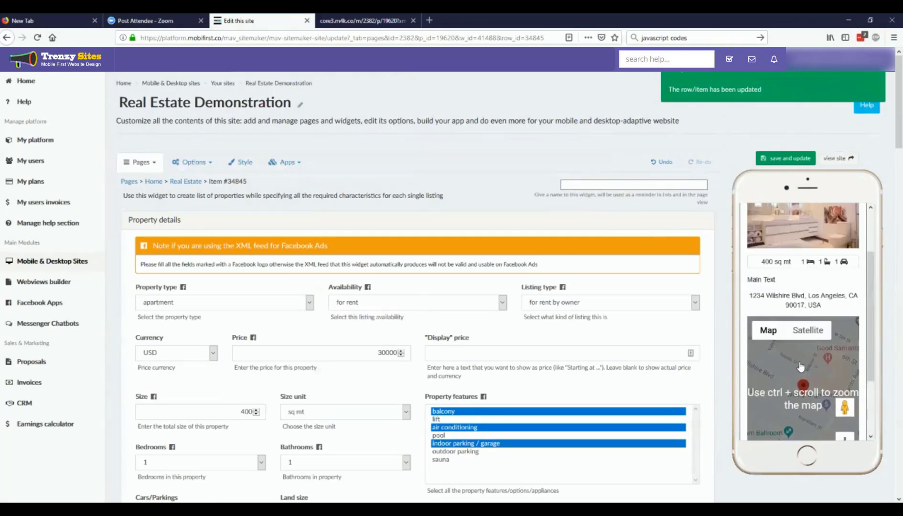
# - Return to the phone-call button's settings in the Buttons section and save the item again from its phone number field
pyautogui.scroll(-10, 471, 191)
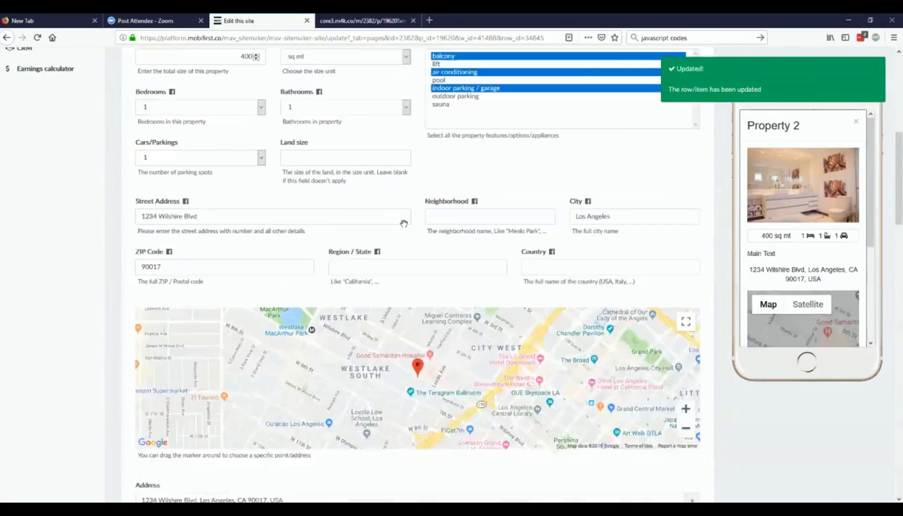
pyautogui.scroll(-2, 404, 223)
pyautogui.scroll(-8, 87, 264)
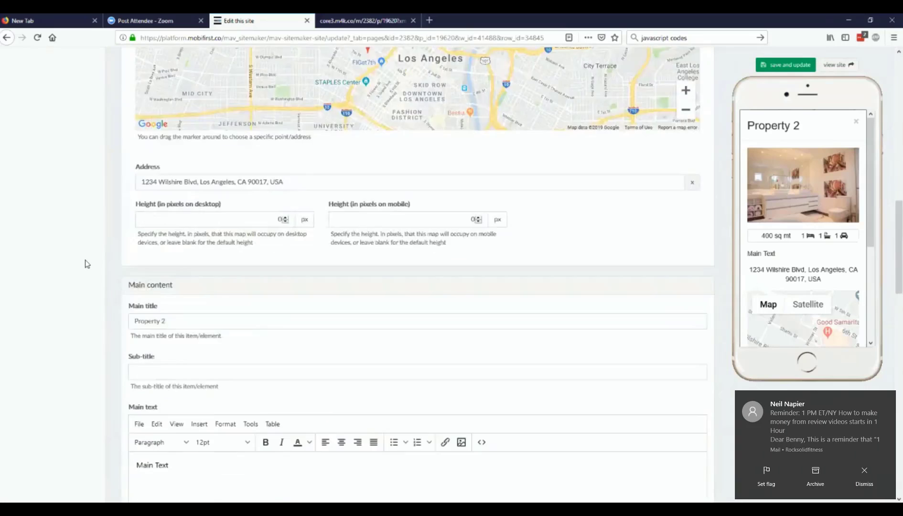
pyautogui.scroll(-12, 87, 264)
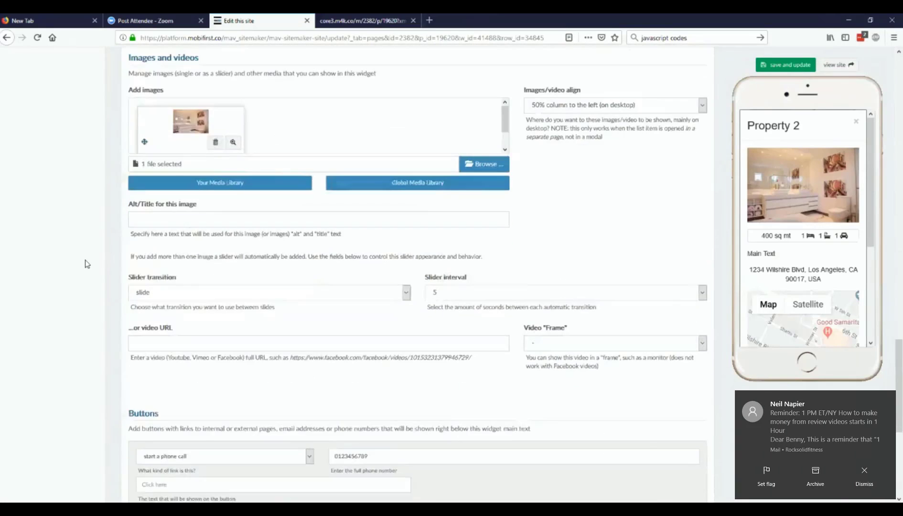
pyautogui.scroll(-1, 128, 289)
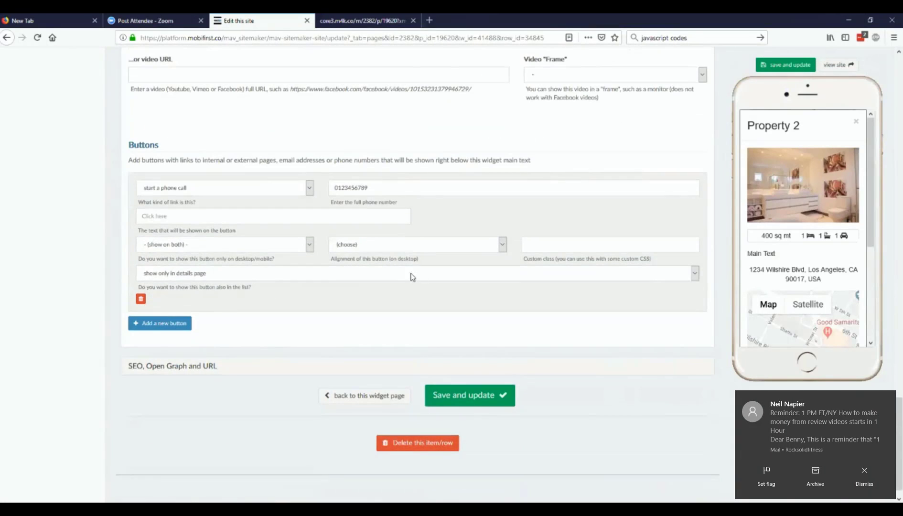
pyautogui.click(422, 186)
pyautogui.press('Return')
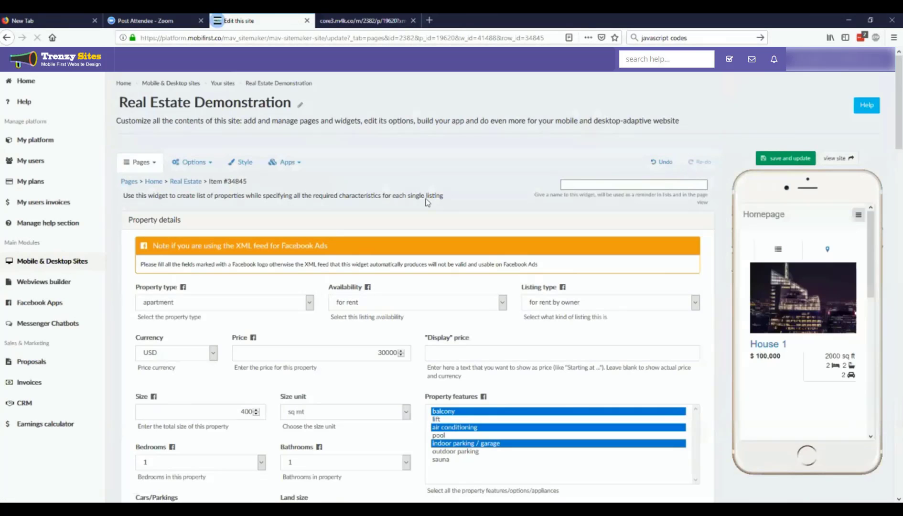
# - Set the phone-call button's desktop alignment to full width (all available space) and add a second button
pyautogui.scroll(-10, 428, 203)
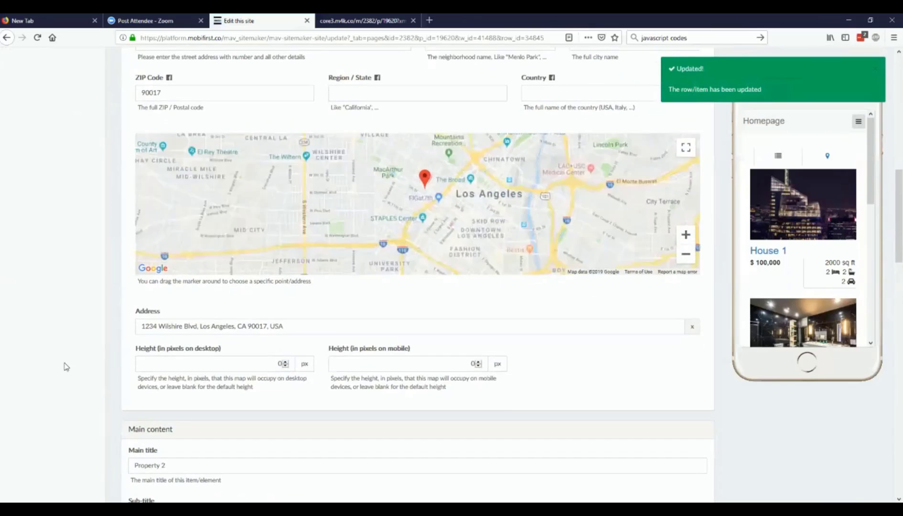
pyautogui.scroll(-6, 66, 367)
pyautogui.scroll(-15, 67, 367)
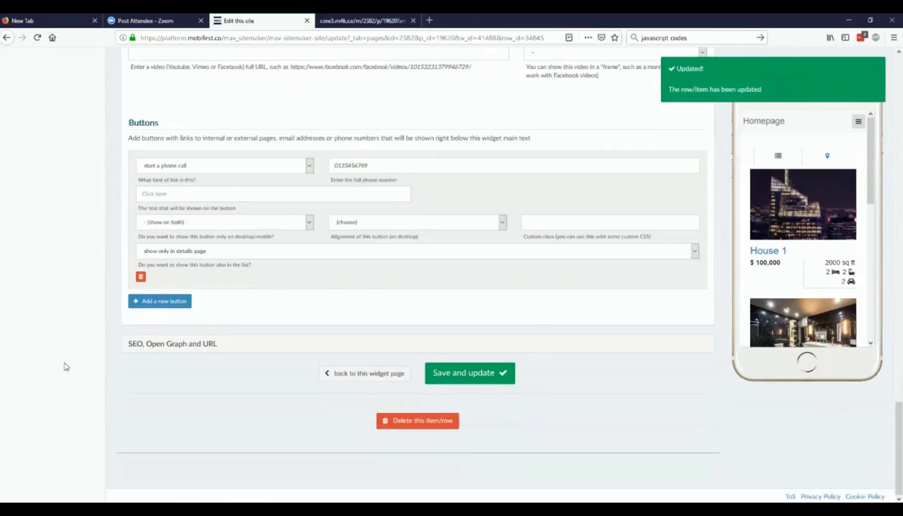
pyautogui.click(188, 319)
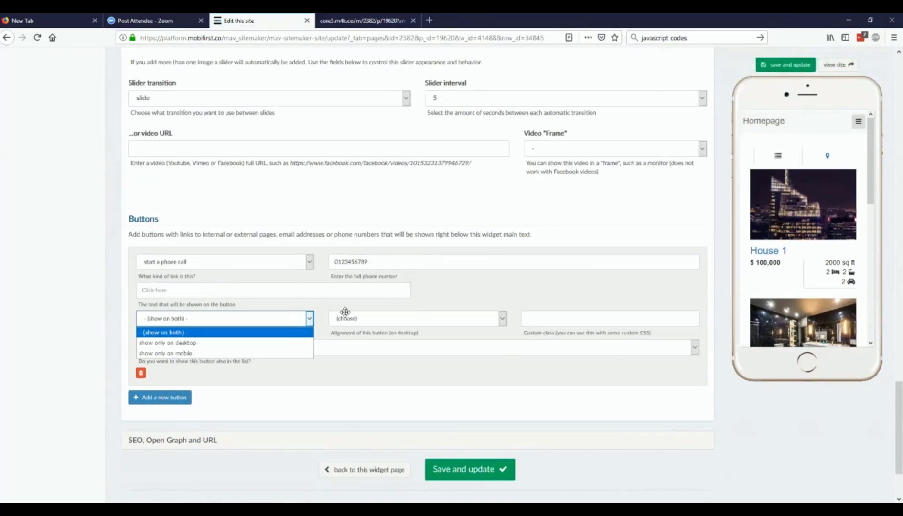
pyautogui.click(390, 319)
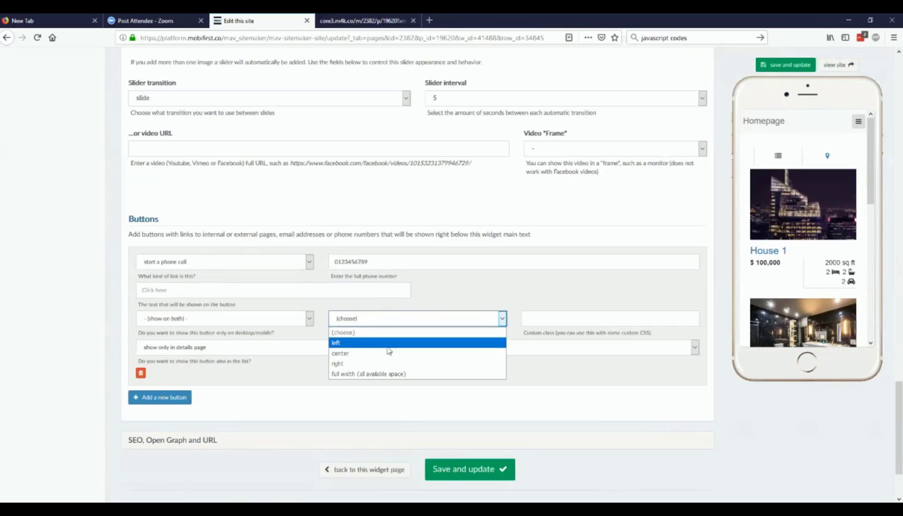
pyautogui.click(391, 374)
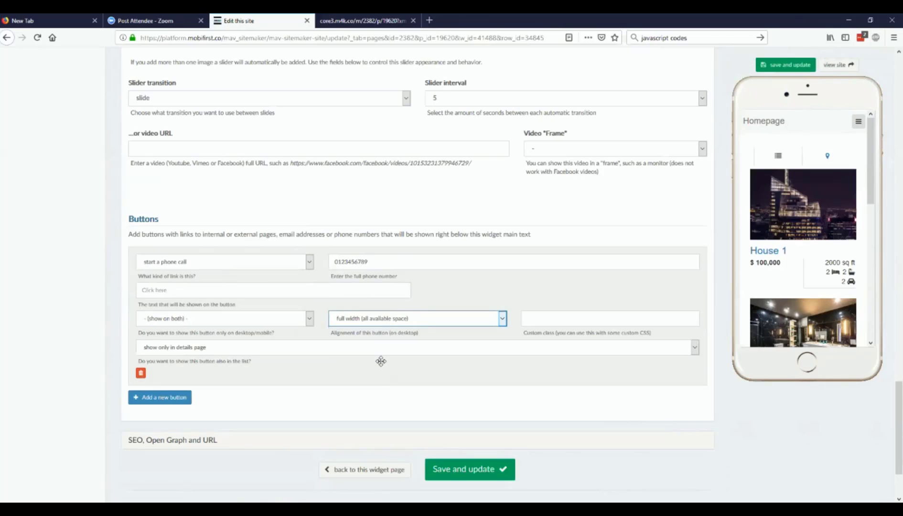
pyautogui.click(152, 397)
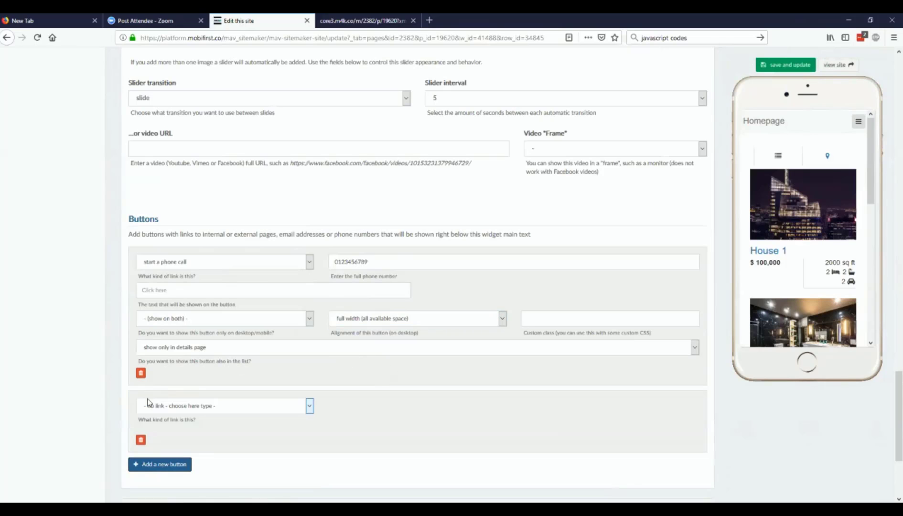
# - Review the phone-call button's options for showing in the list or details page, and place the cursor in its button text
pyautogui.click(202, 351)
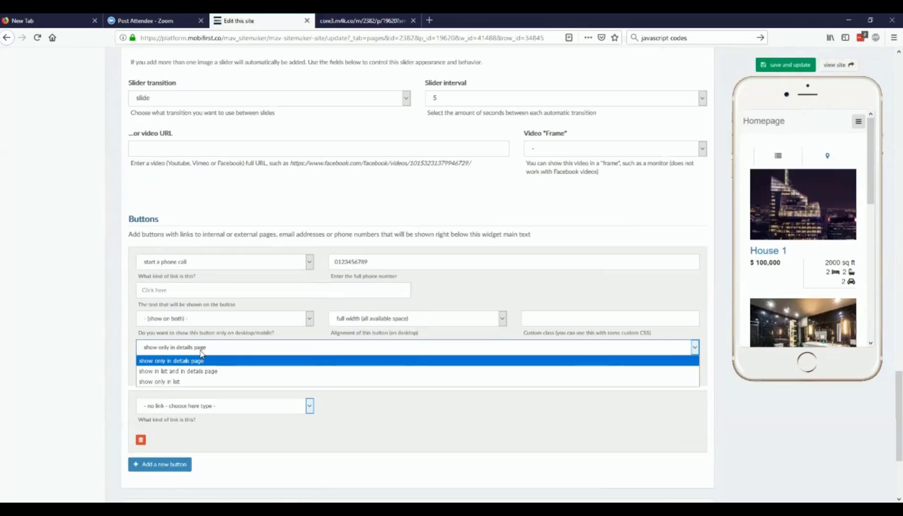
pyautogui.click(200, 353)
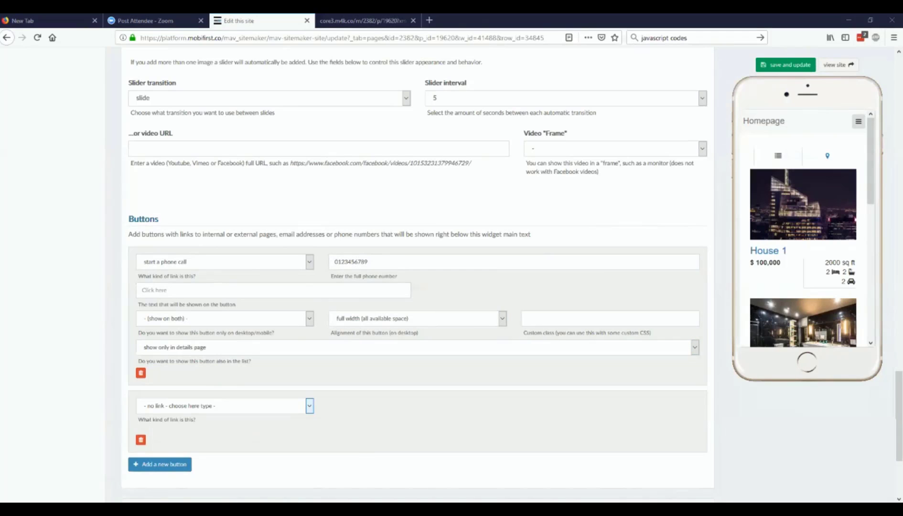
pyautogui.click(355, 447)
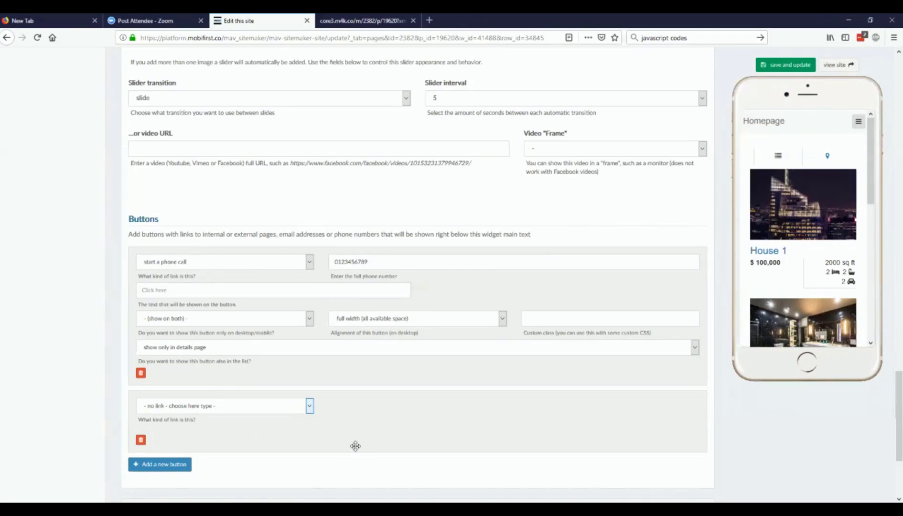
pyautogui.click(280, 354)
pyautogui.click(278, 356)
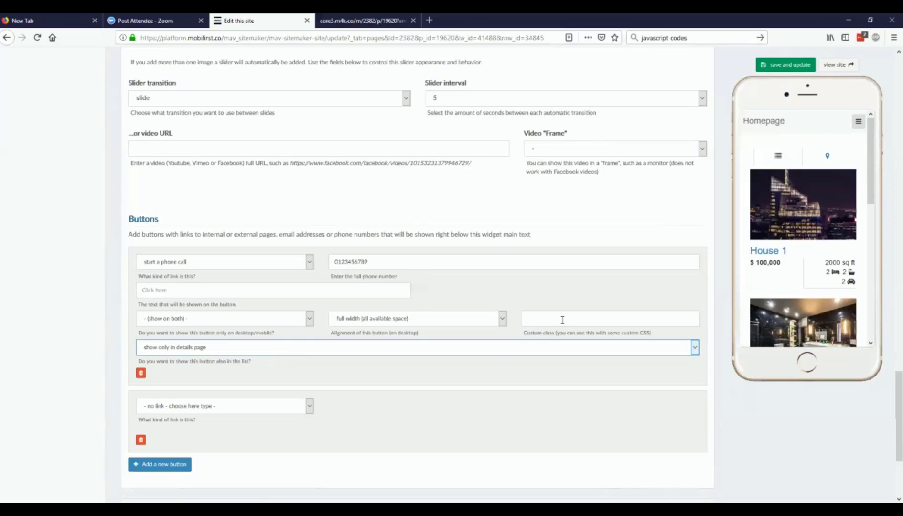
pyautogui.click(175, 287)
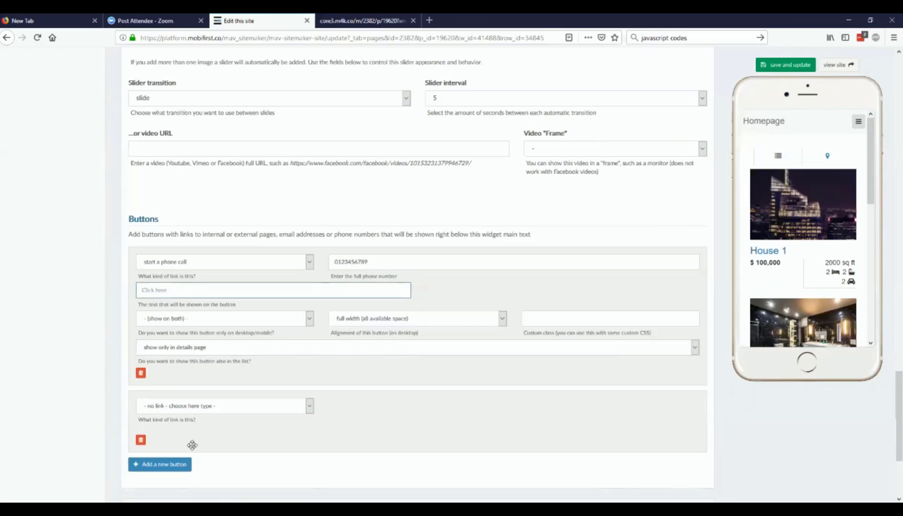
pyautogui.hotkey('alt', 'Tab')
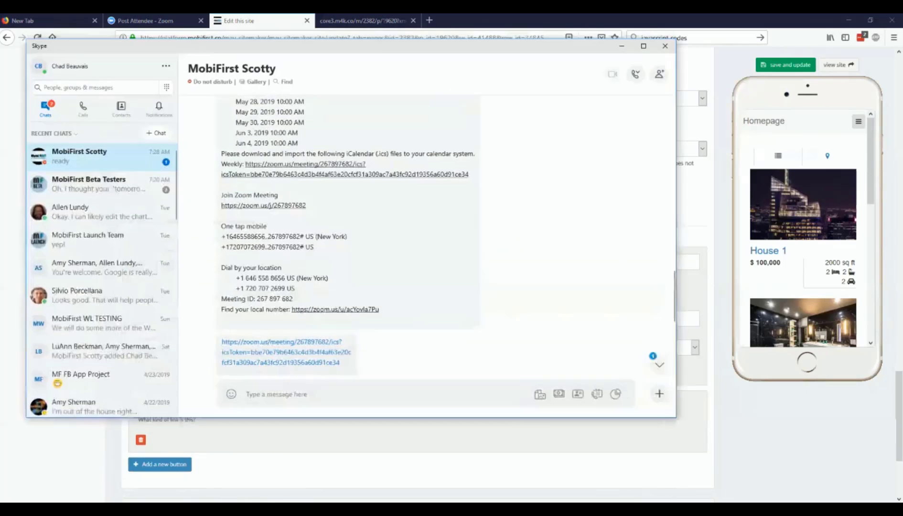
pyautogui.hotkey('alt', 'Tab')
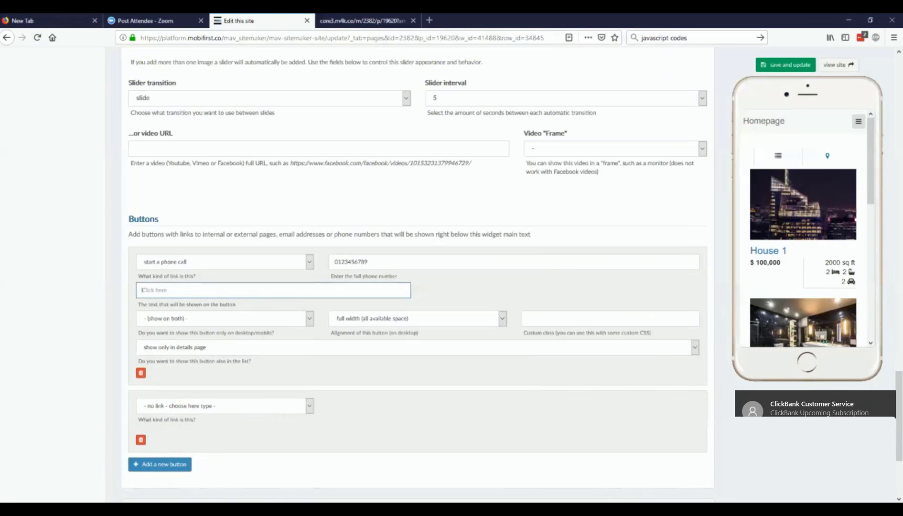